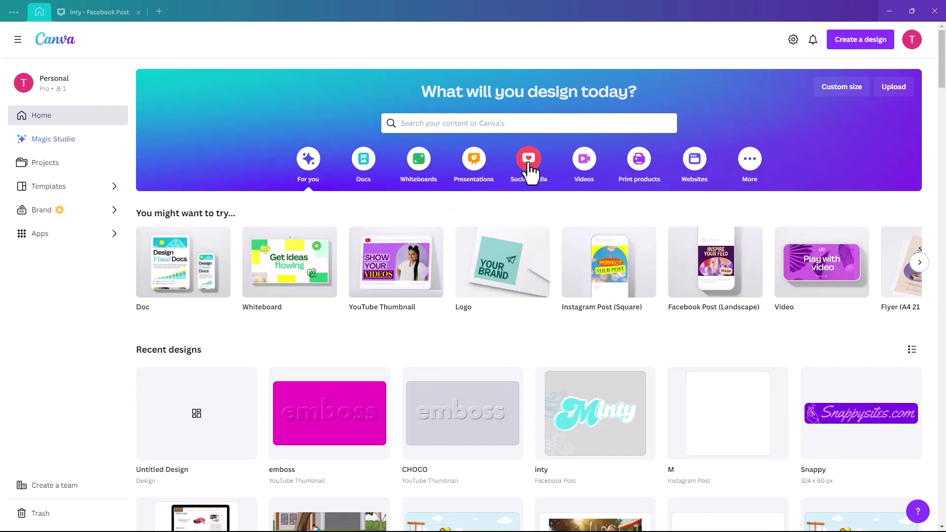
Create a blank Facebook Post (Landscape) design from the Social media design types.
left_click(529, 166)
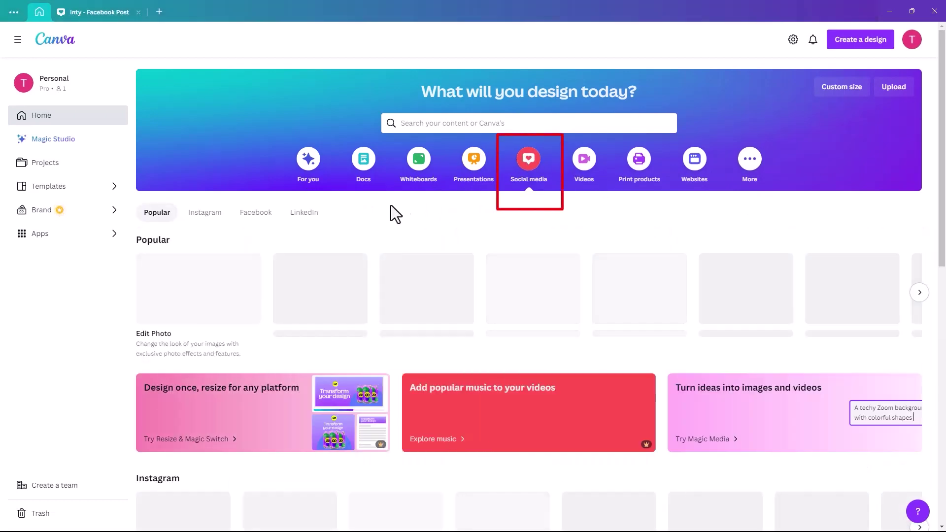
mouse_move(431, 302)
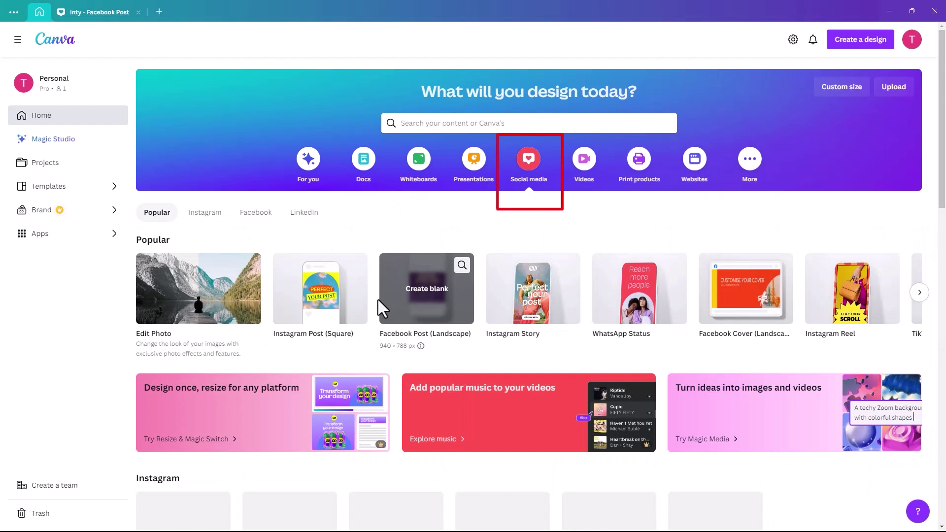
left_click(430, 303)
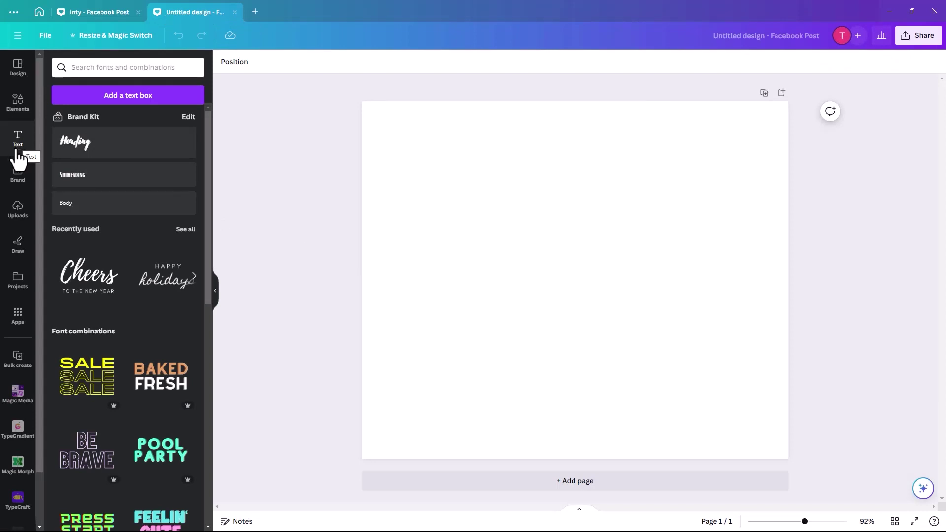
Add a text box reading 'M', enlarge it to font size 221 and centre it.
left_click(123, 96)
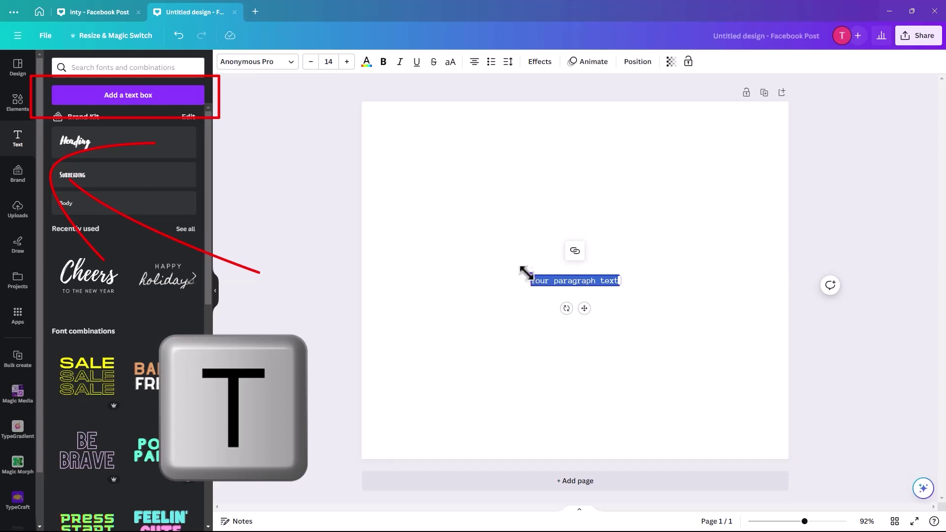
left_click_drag(530, 276, 423, 206)
left_click_drag(619, 286, 742, 348)
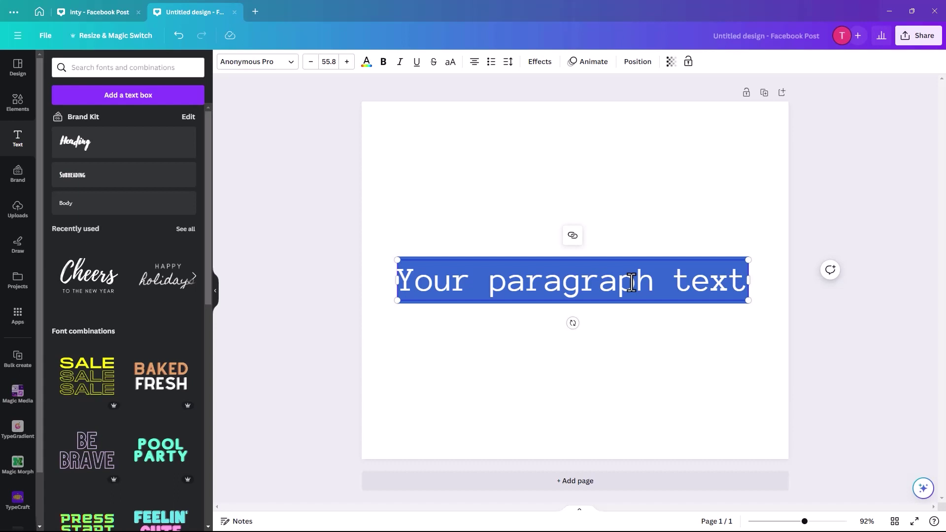
type("M")
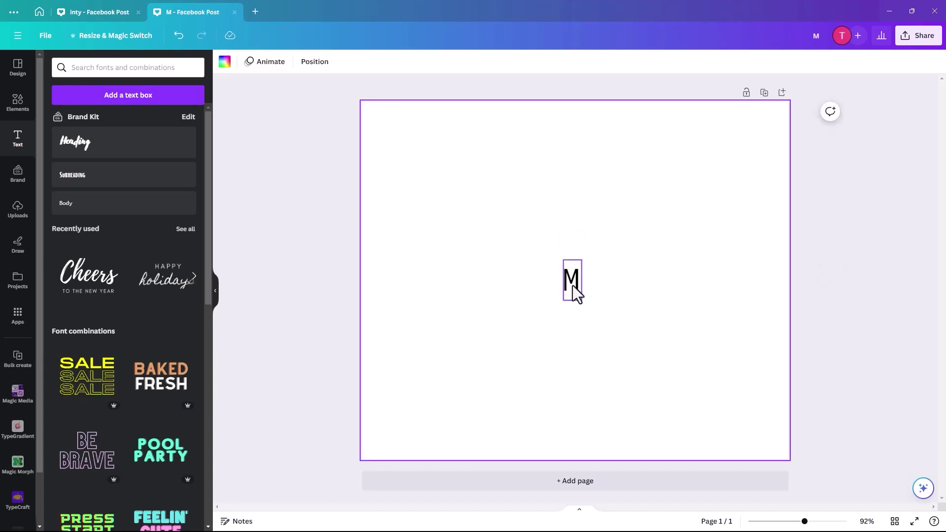
left_click_drag(572, 285, 551, 347)
left_click_drag(484, 309, 478, 268)
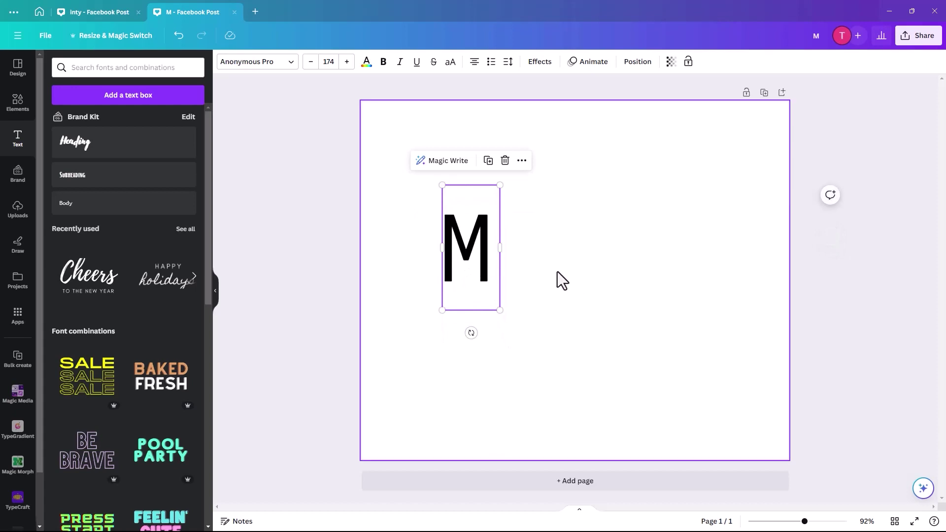
left_click_drag(499, 309, 512, 339)
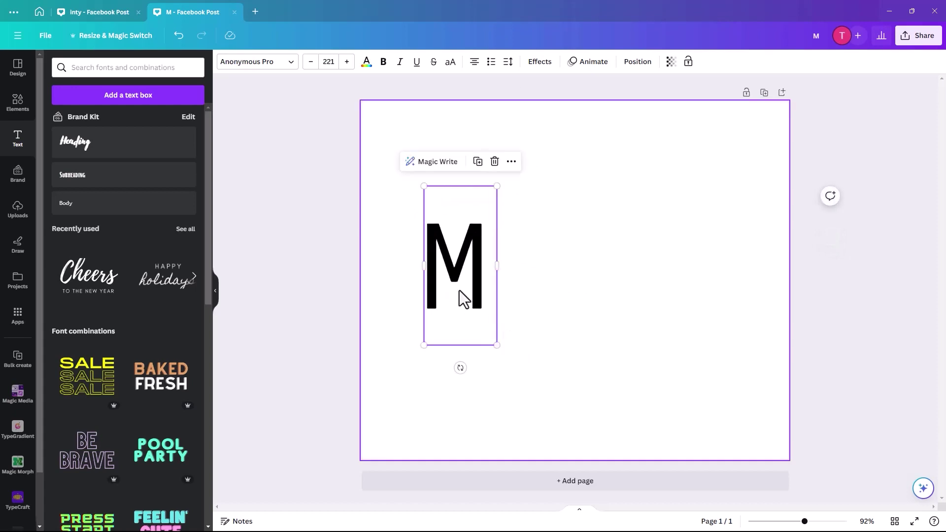
Duplicate the M box, change the copy to 'inty' and place it right of the M.
left_click(478, 162)
left_click_drag(475, 280, 538, 273)
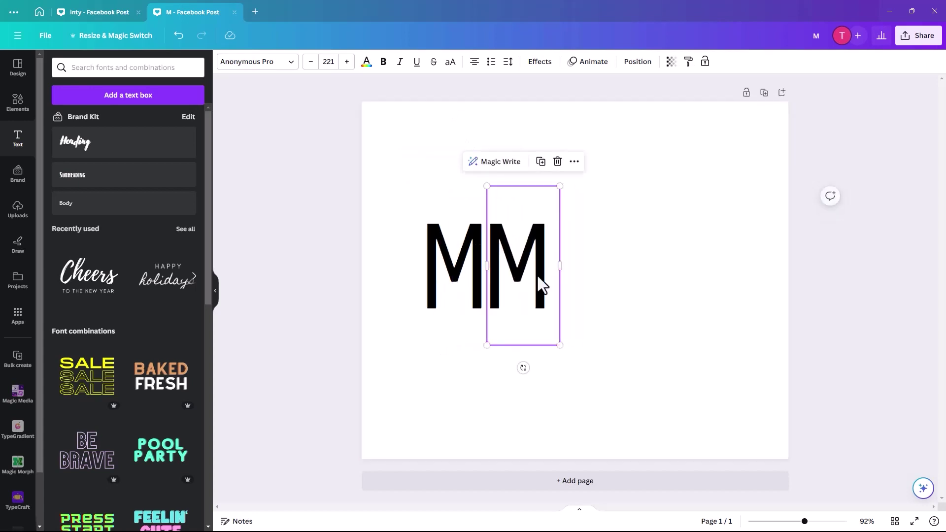
double_click(540, 281)
type("inty")
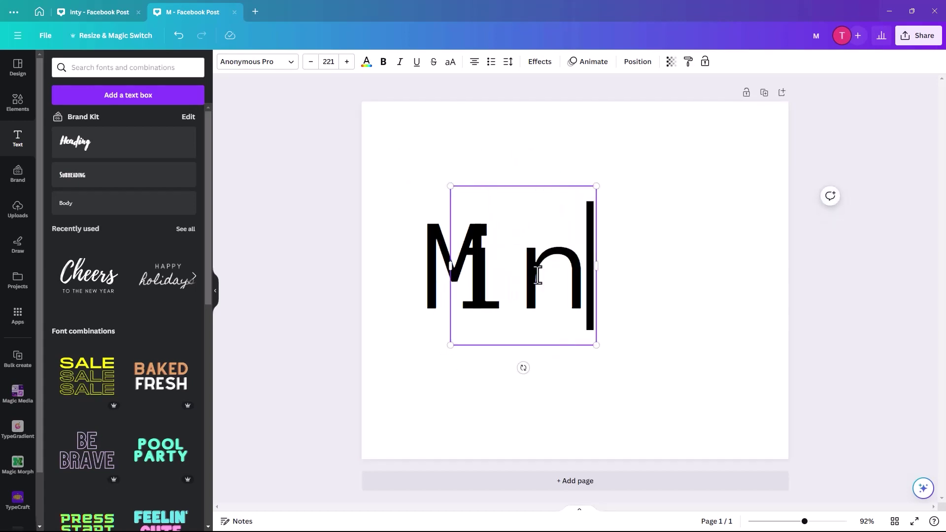
left_click(486, 359)
left_click_drag(505, 279, 602, 277)
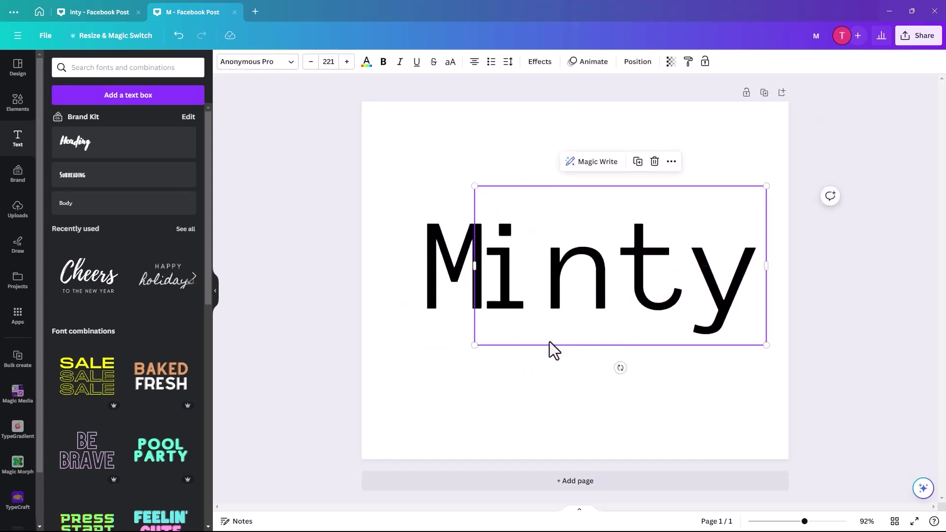
left_click(498, 391)
Apply the Candice font to both the M and 'inty' text boxes.
left_click_drag(451, 283, 437, 276)
left_click_drag(401, 202, 607, 313)
left_click(255, 74)
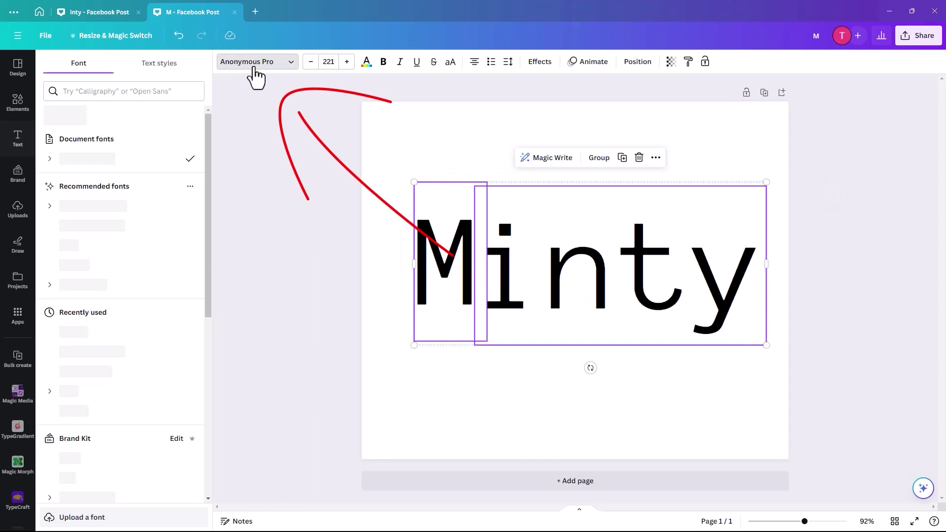
left_click(74, 92)
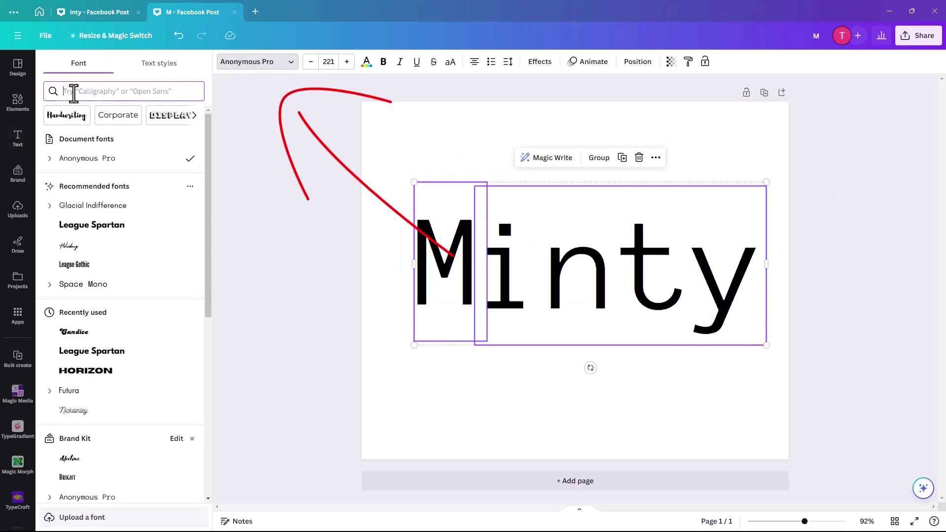
type("can")
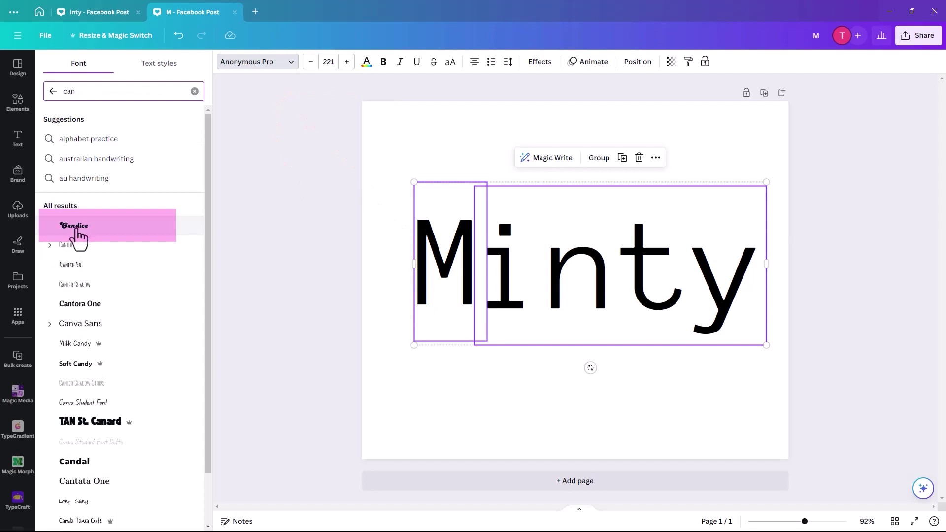
left_click(78, 230)
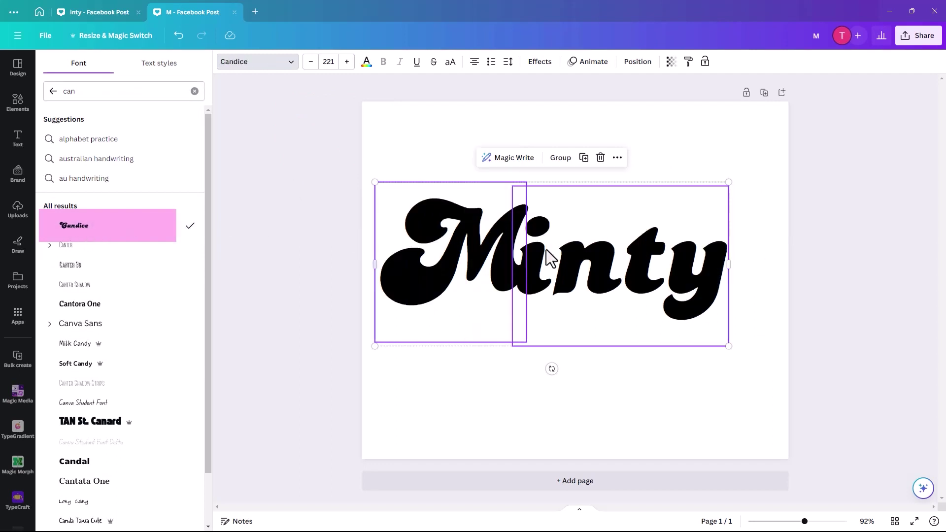
Enlarge the M to 282, shrink 'inty' to 189, and tuck inty against the M.
left_click_drag(590, 279, 604, 254)
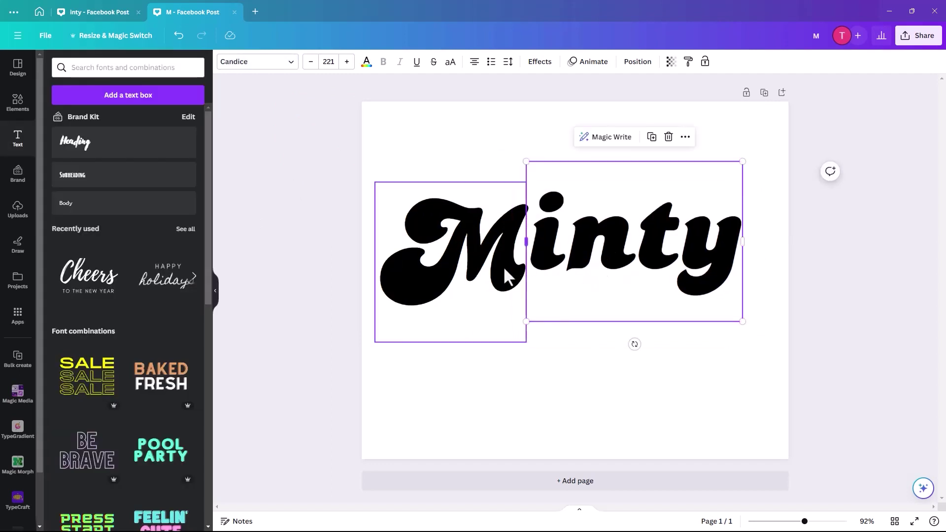
left_click(505, 270)
left_click_drag(526, 183, 567, 137)
left_click_drag(429, 281, 424, 295)
left_click(605, 268)
left_click_drag(606, 268, 629, 249)
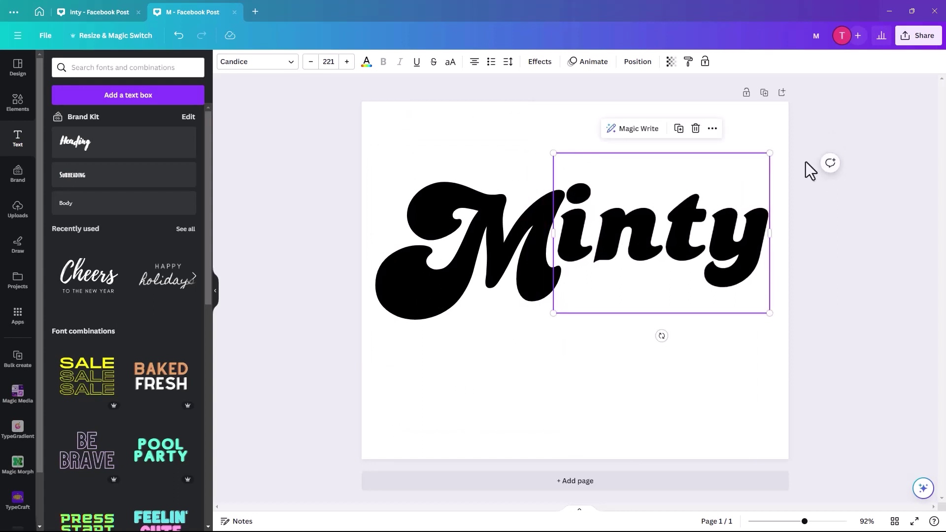
left_click_drag(771, 153, 744, 172)
left_click_drag(621, 266, 625, 265)
left_click_drag(744, 174, 741, 176)
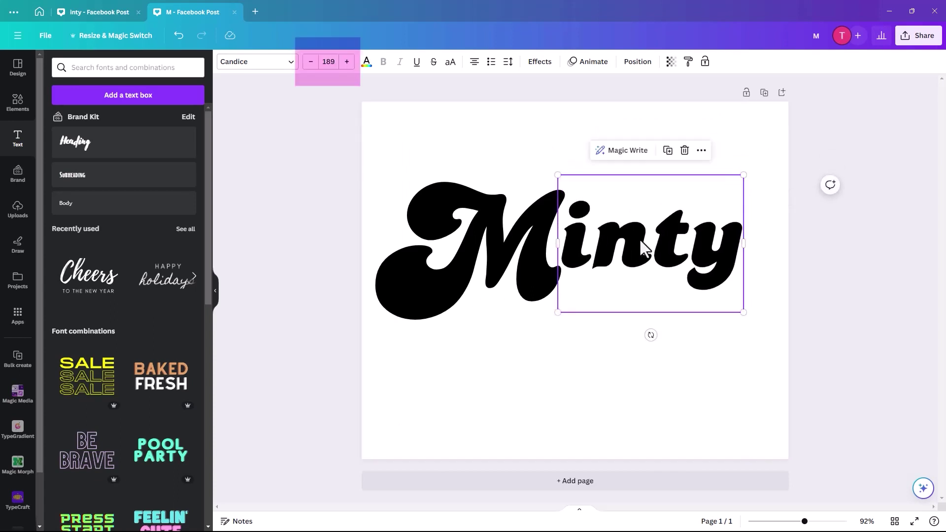
left_click(463, 254)
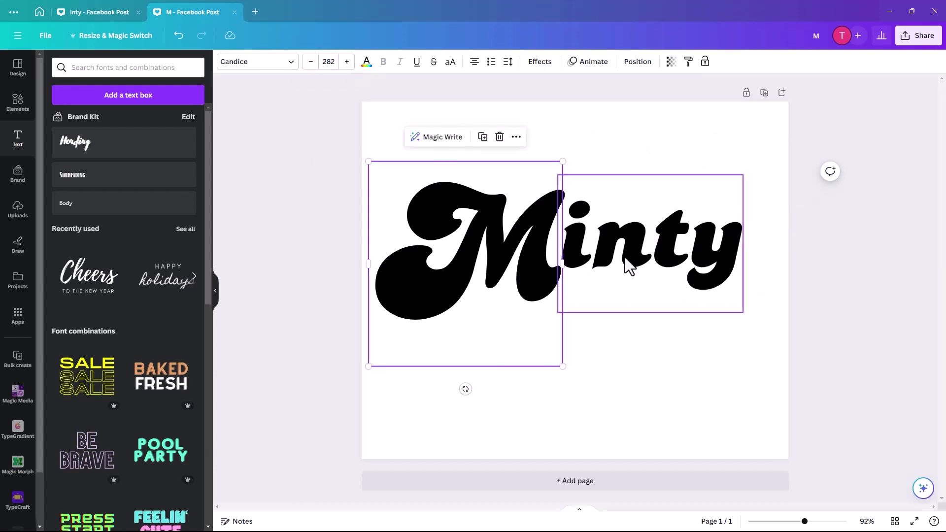
mouse_move(630, 265)
left_mouse_down()
mouse_move(629, 251)
mouse_move(620, 250)
left_mouse_up()
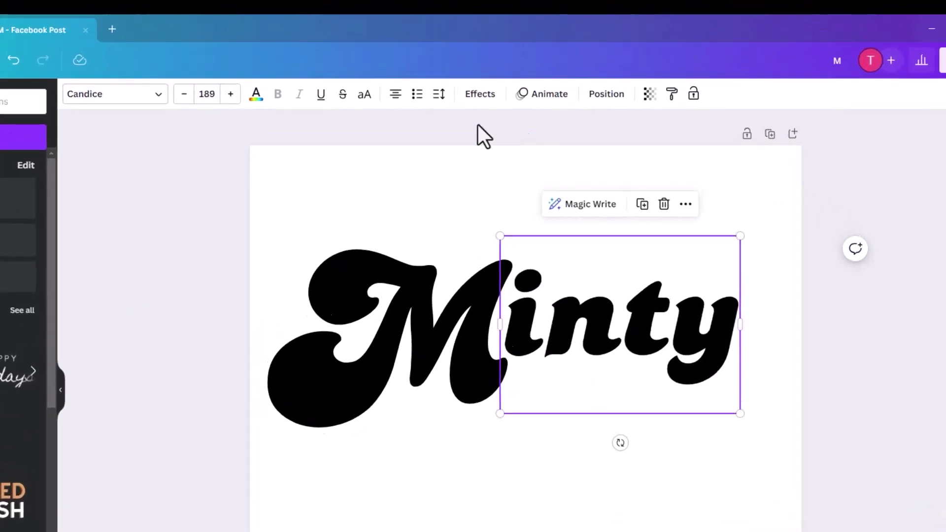
Set the letter spacing of 'inty' to -47.
left_click(439, 95)
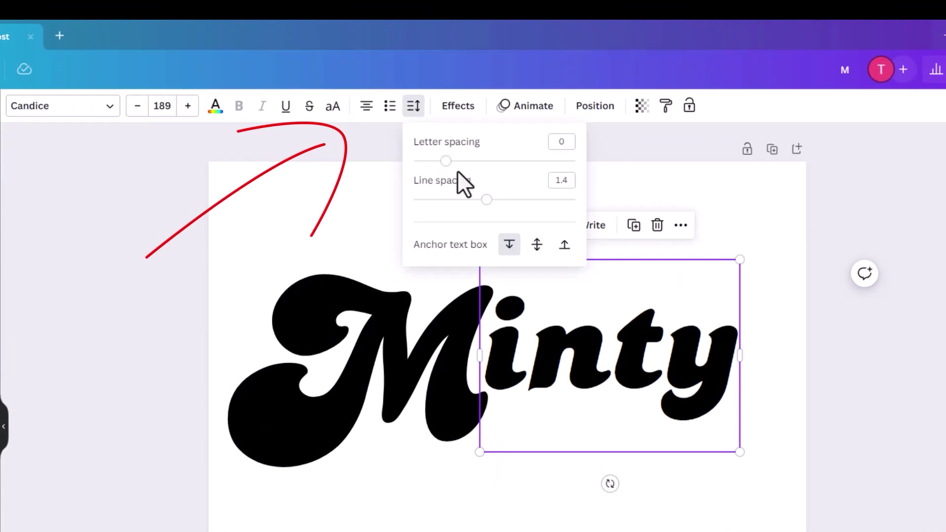
left_click_drag(445, 162, 438, 165)
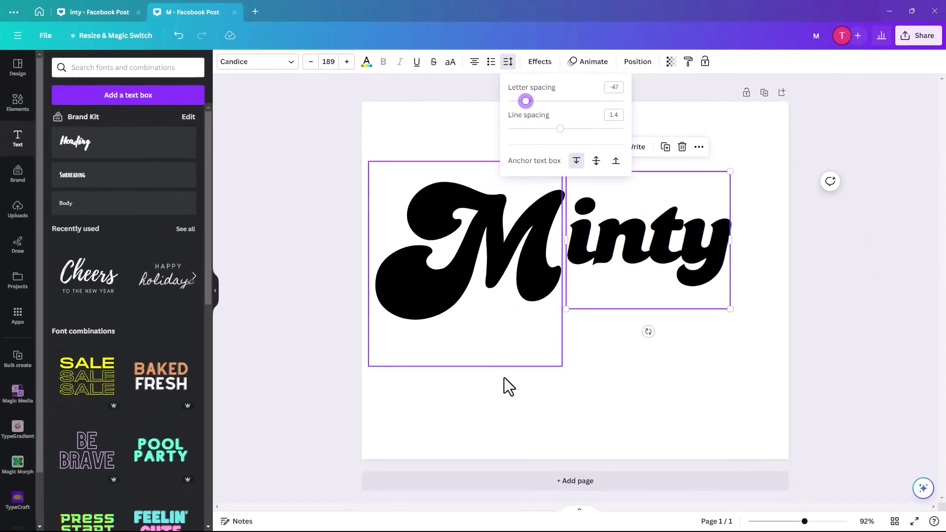
Set the page background colour to light grey.
left_click(365, 113)
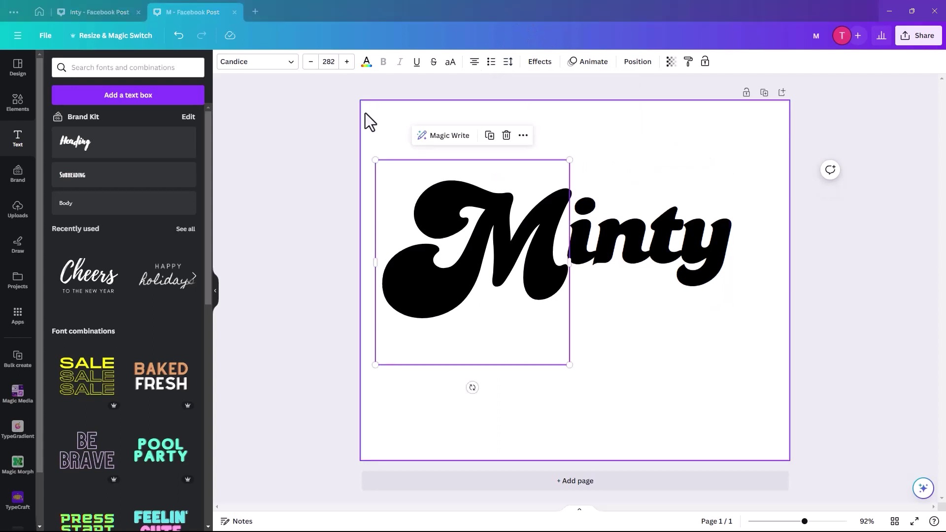
left_click(380, 115)
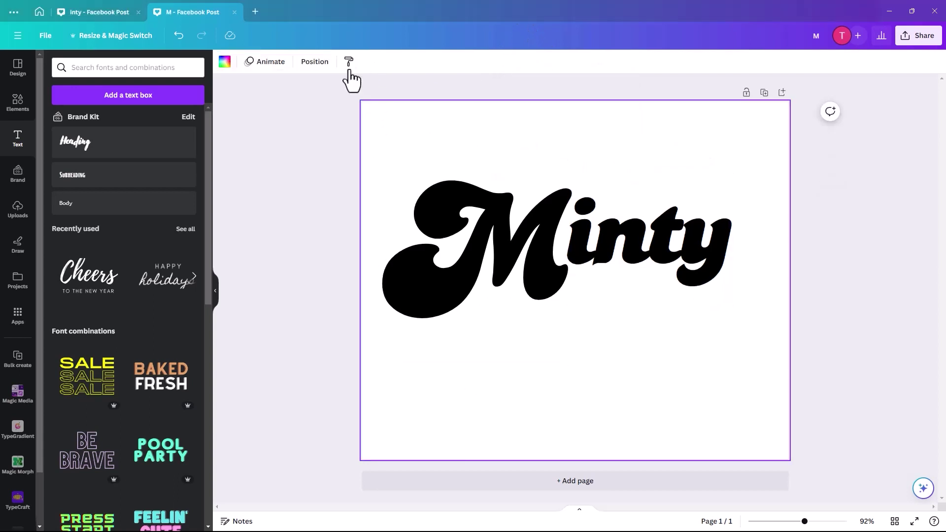
left_click(225, 61)
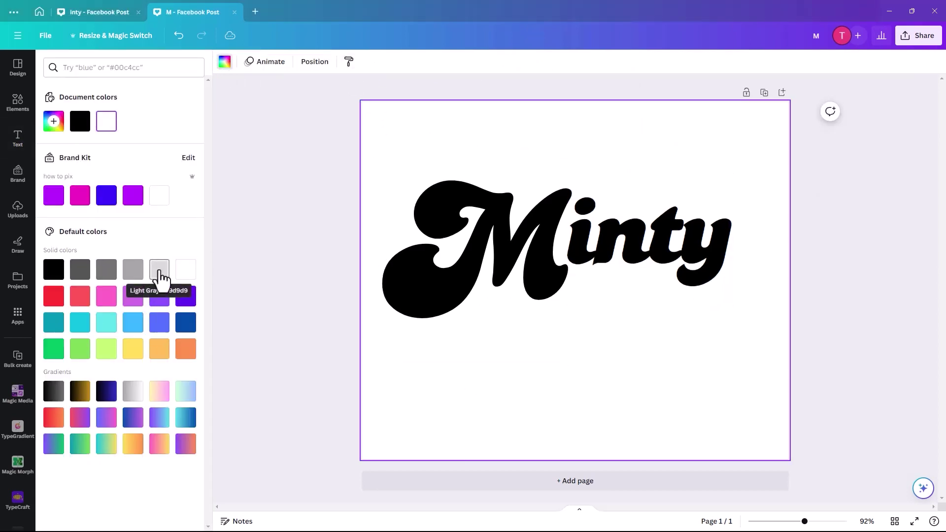
left_click(159, 271)
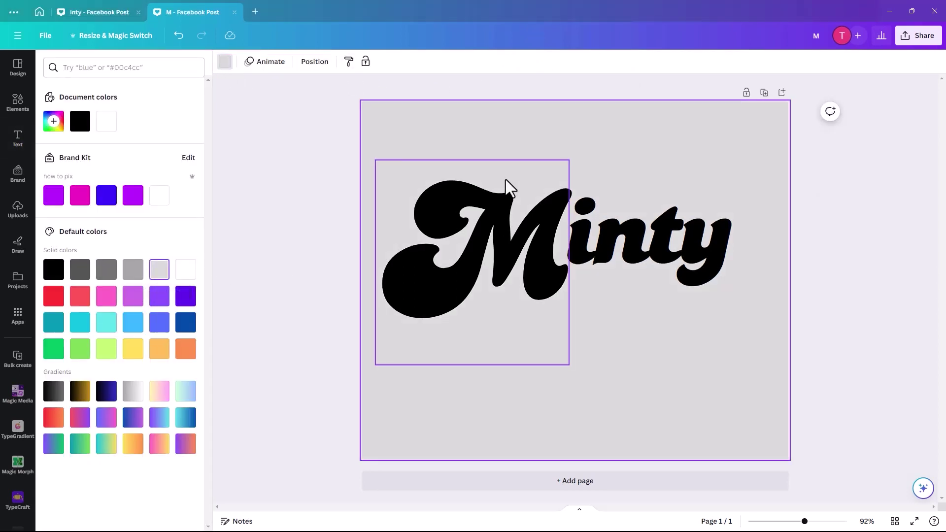
Colour the M and 'inty' texts white with the Brand Kit swatch, then reselect the M.
left_click(470, 252)
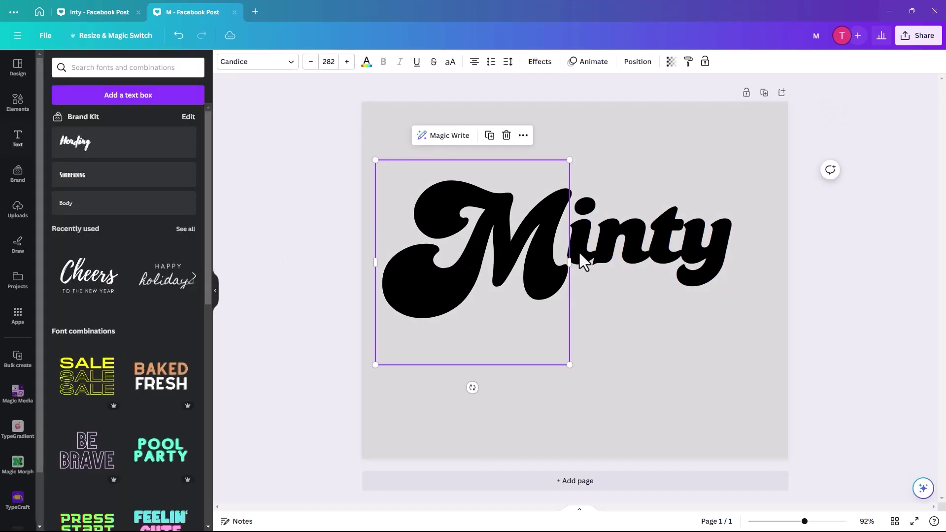
left_click(615, 252, "shift")
left_click(367, 63)
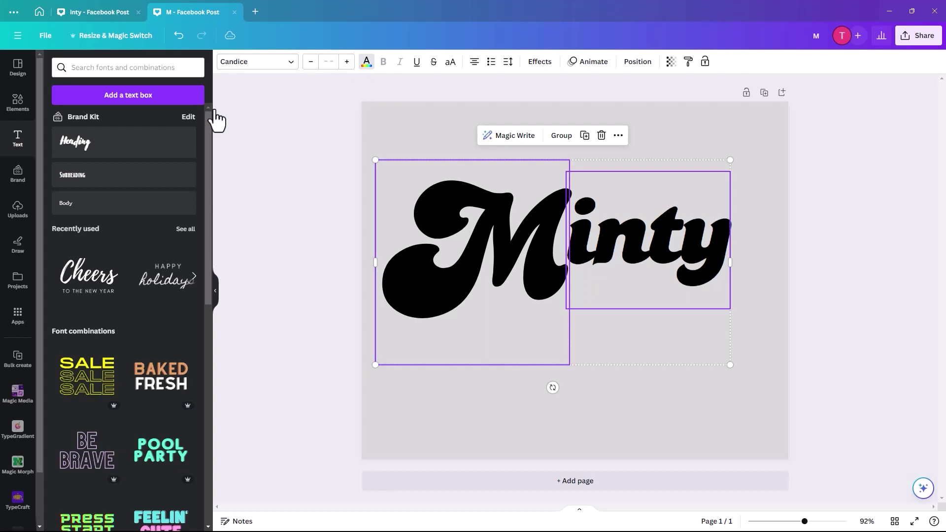
left_click(160, 196)
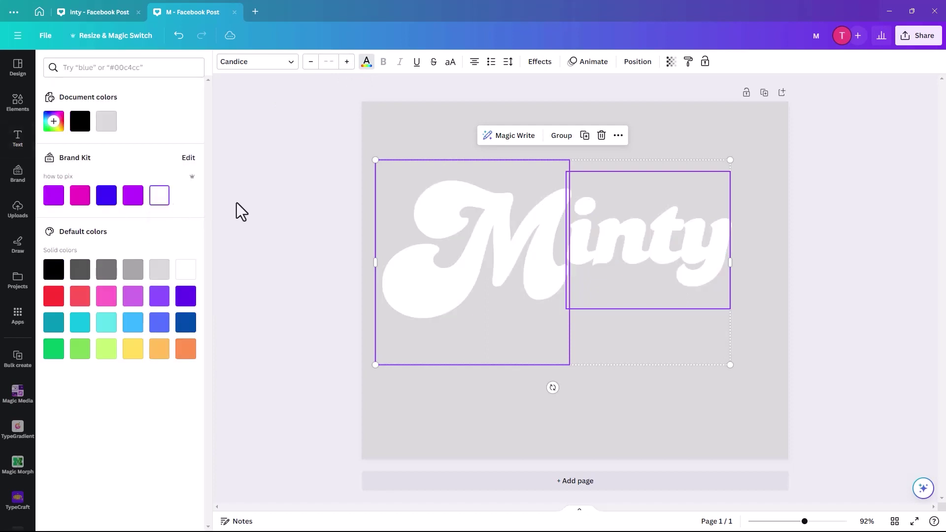
left_click(328, 212)
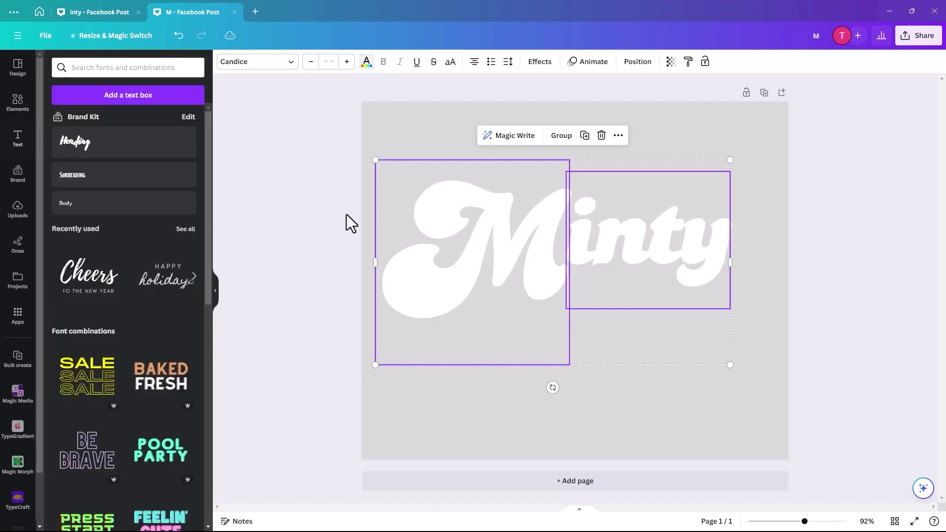
left_click(481, 424)
left_click(495, 254)
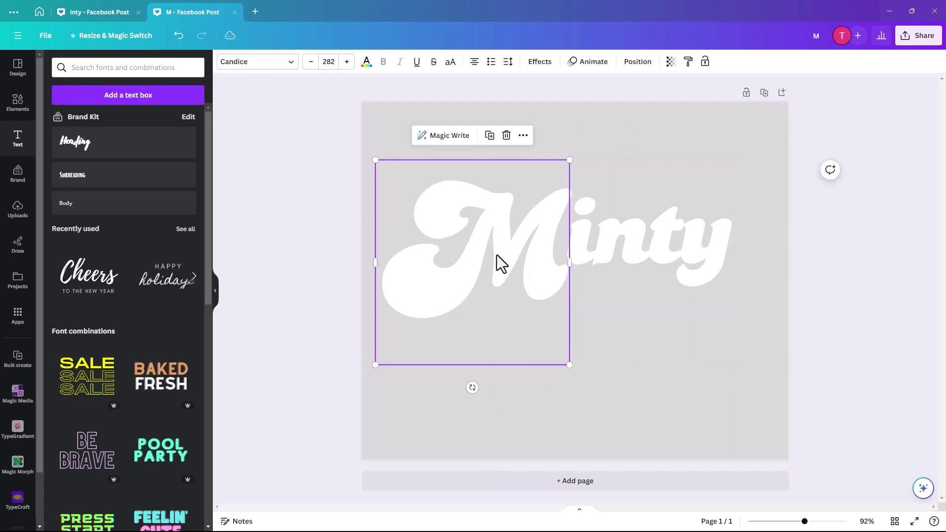
Give the M a white Outline effect with thickness 70.
left_click(540, 62)
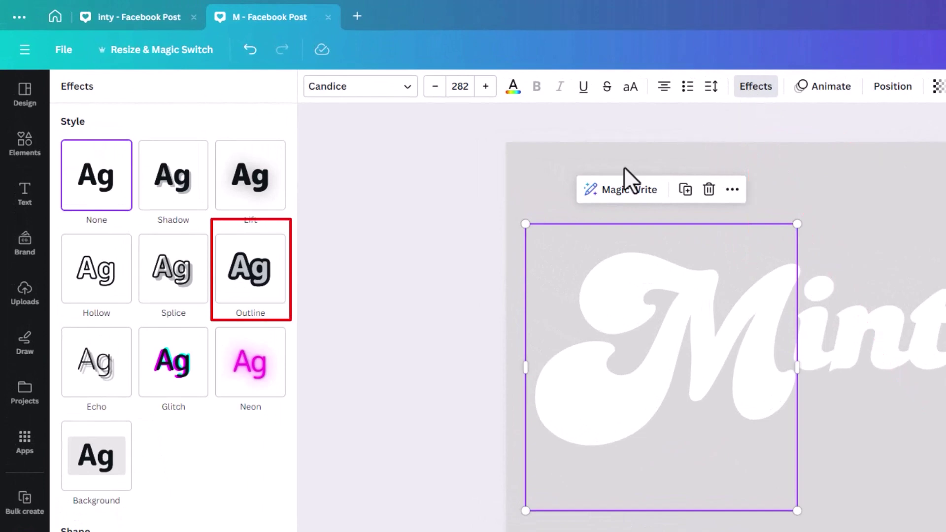
left_click(252, 270)
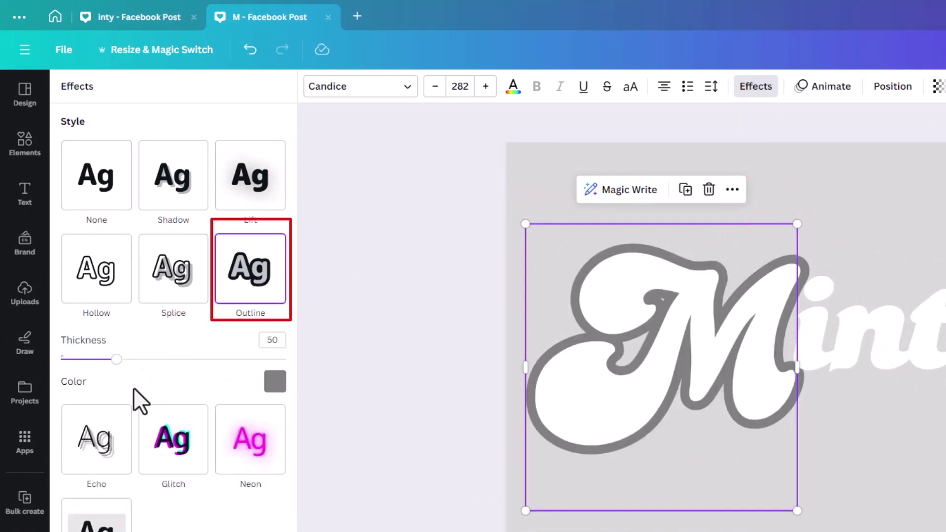
left_click_drag(116, 367, 139, 377)
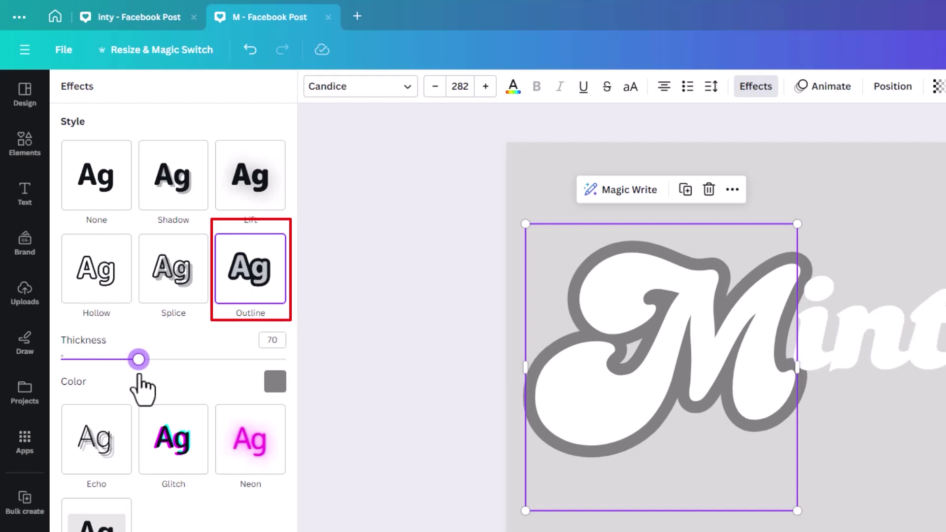
left_click(276, 383)
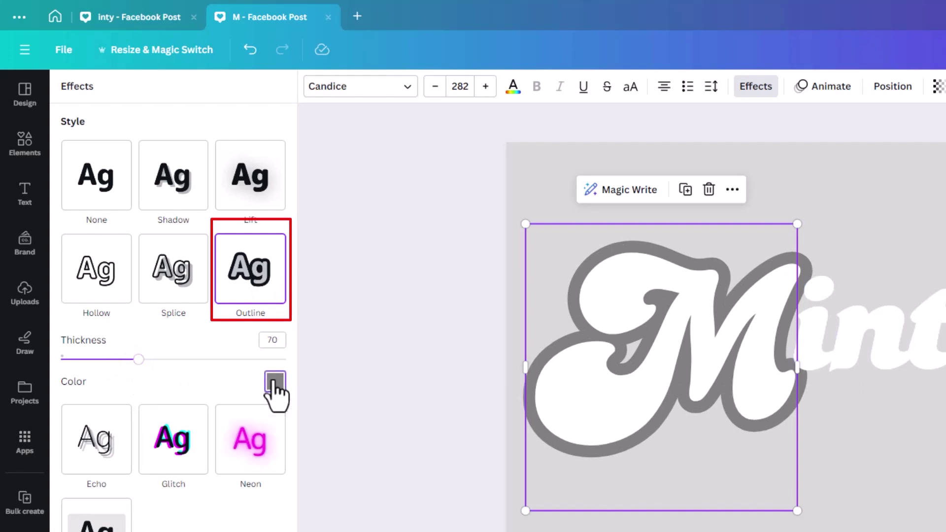
left_click(149, 454)
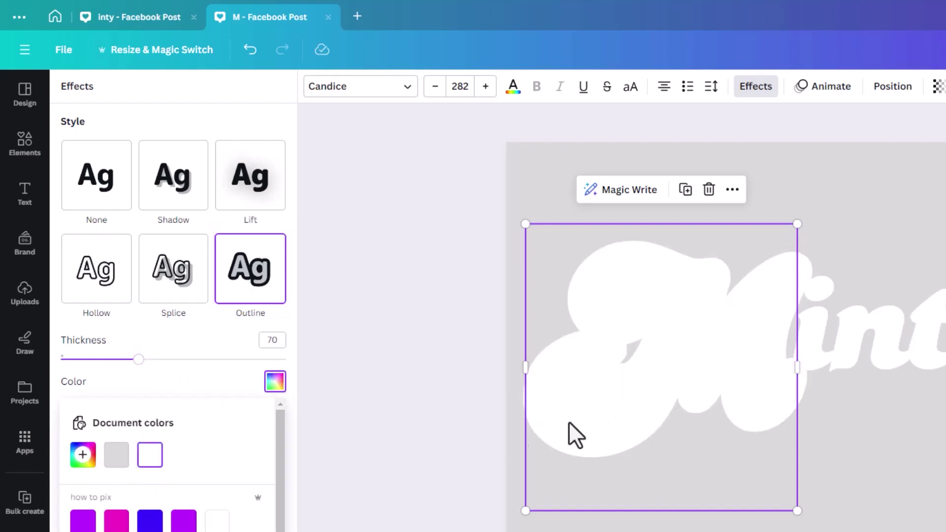
Give 'inty' a white outline of about 70 and nudge it slightly right.
left_click(847, 357)
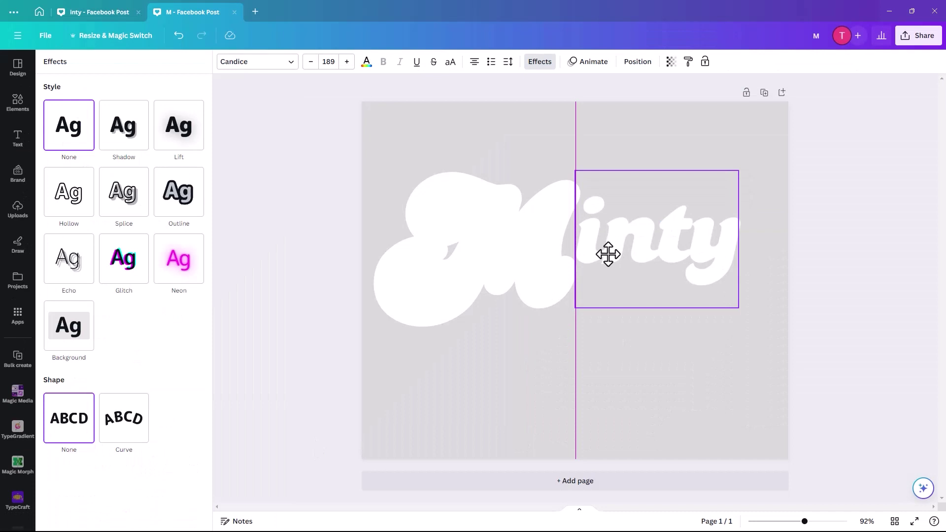
left_click_drag(608, 254, 602, 262)
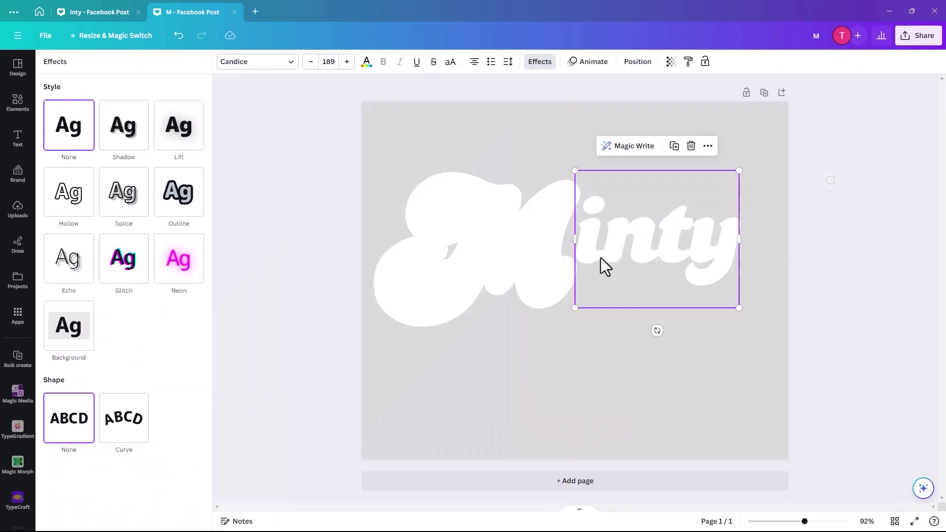
left_click(180, 211)
left_click_drag(84, 261, 100, 261)
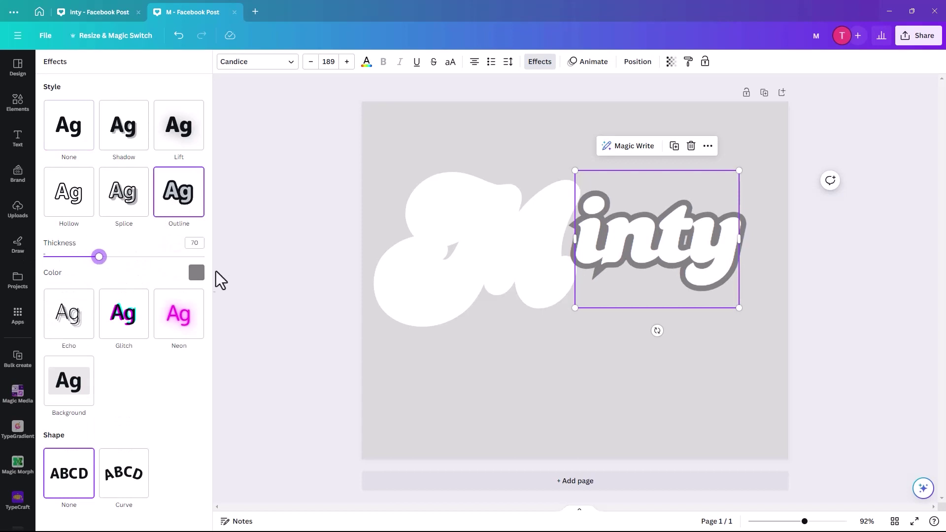
left_click(196, 272)
left_click(106, 326)
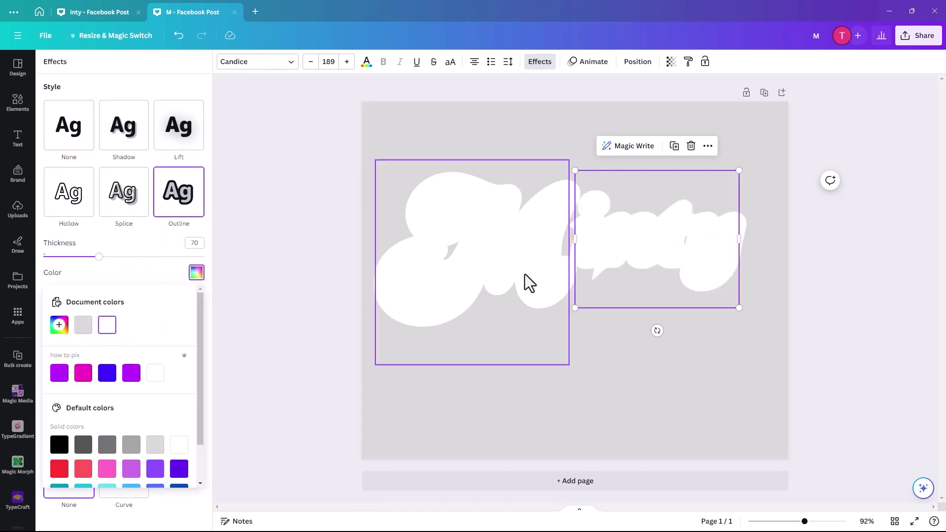
key("Escape")
left_click(605, 246)
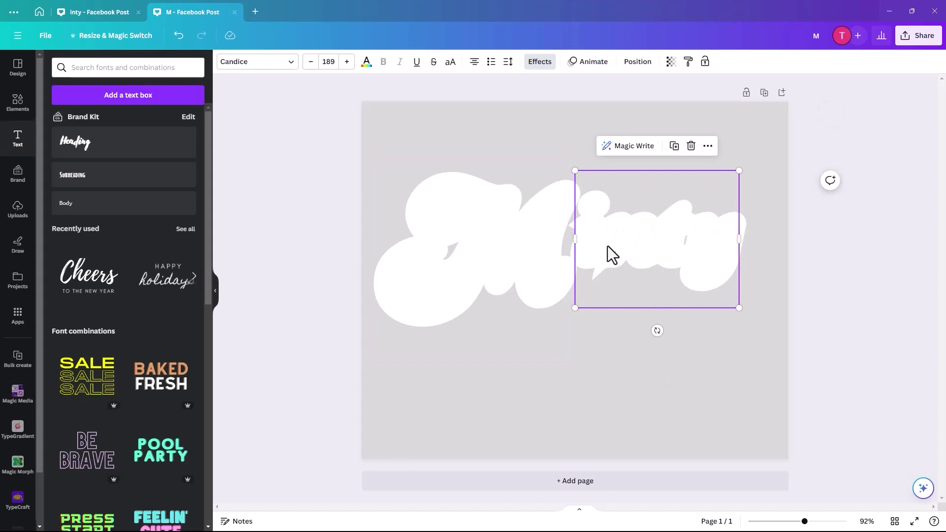
mouse_move(607, 247)
left_mouse_down()
mouse_move(601, 270)
mouse_move(606, 264)
left_mouse_up()
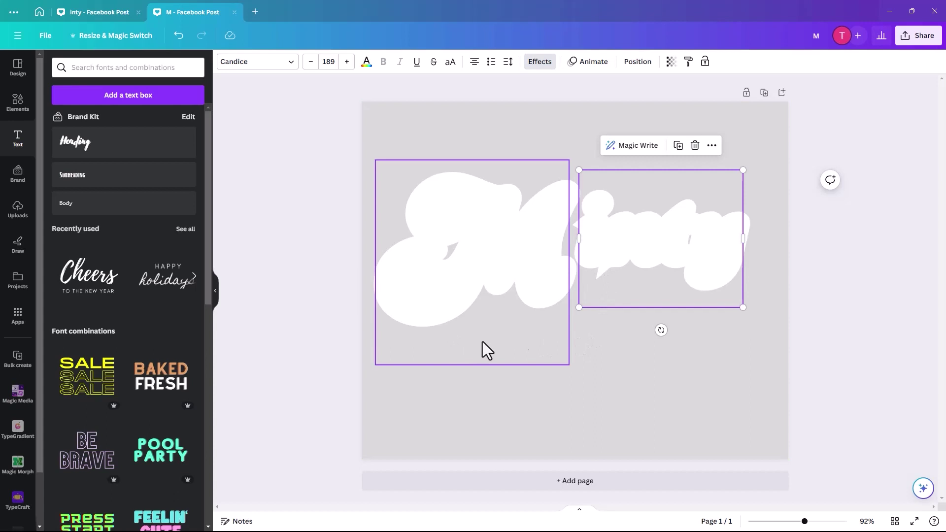
Fine-tune the M's position, then duplicate M and 'inty' and stack the copies over the originals.
left_click(628, 361)
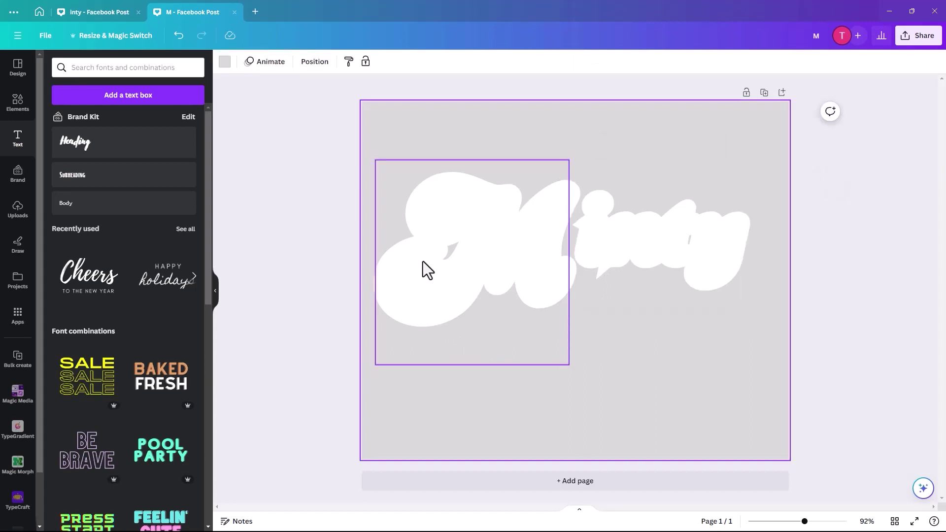
left_click_drag(480, 220, 479, 153)
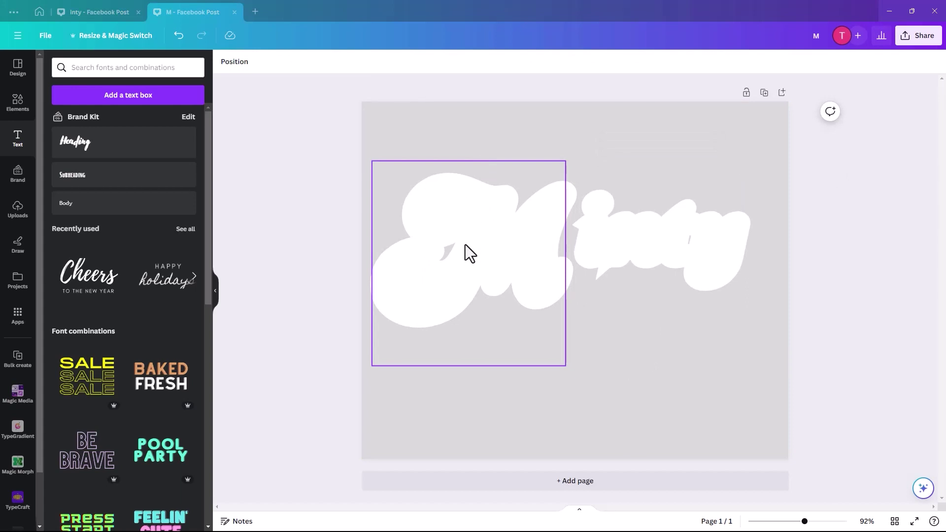
left_click_drag(465, 245, 489, 253)
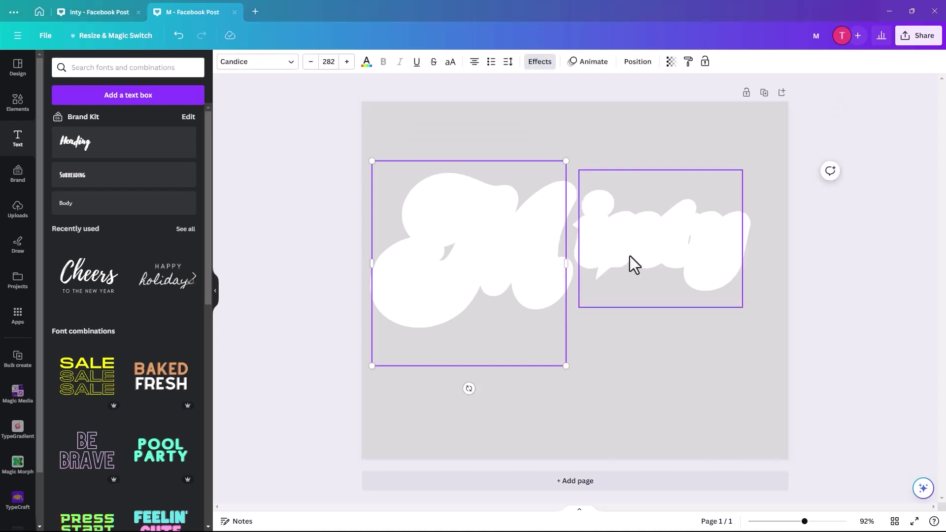
left_click(608, 254, "shift")
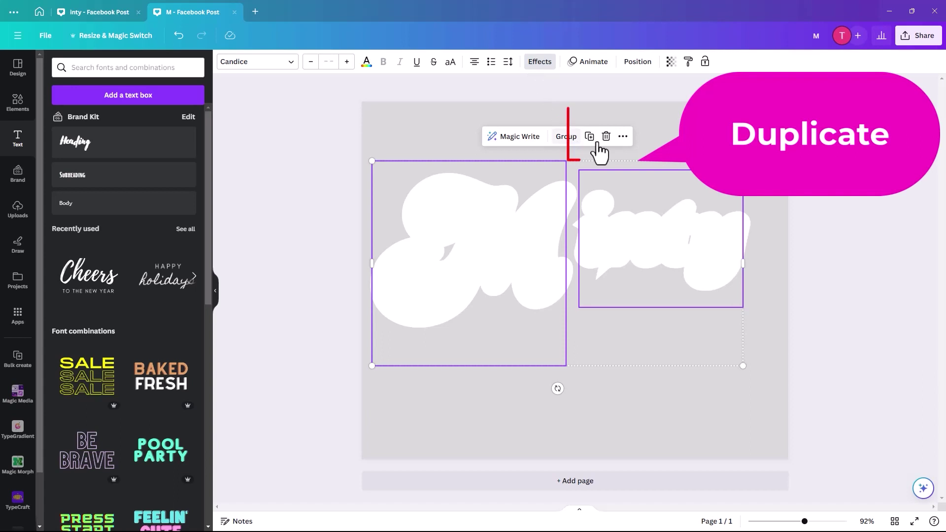
left_click(589, 138)
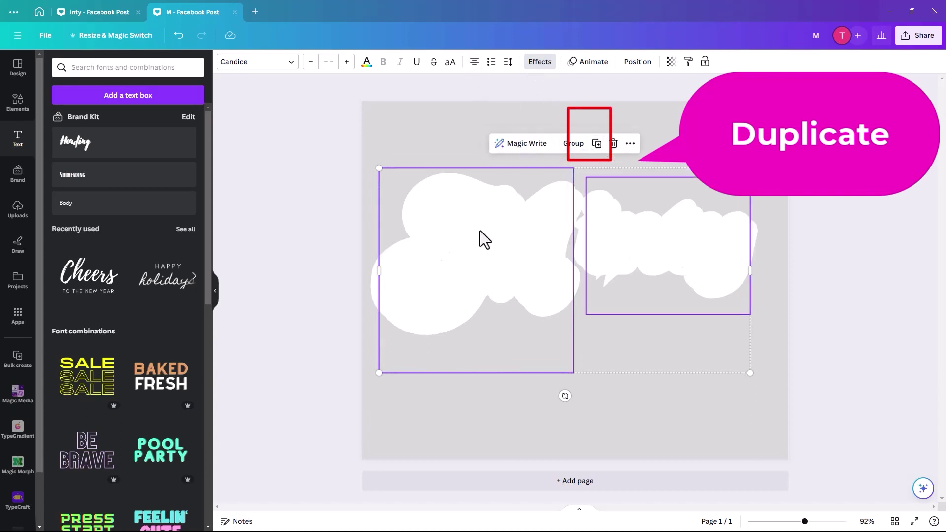
left_click_drag(480, 231, 472, 224)
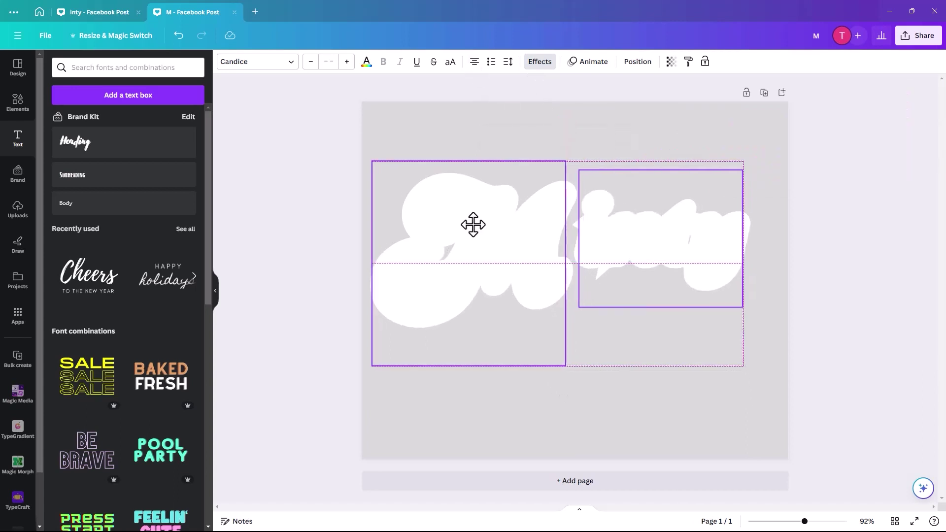
Replace the copies' outline with a light turquoise shadow: offset 50, direction 45, blur 25, transparency 40.
left_click(539, 63)
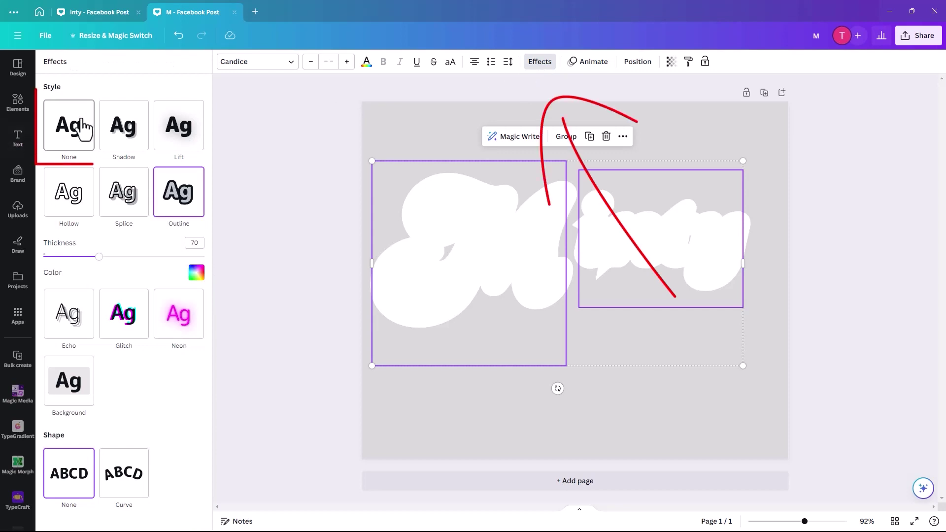
left_click(73, 134)
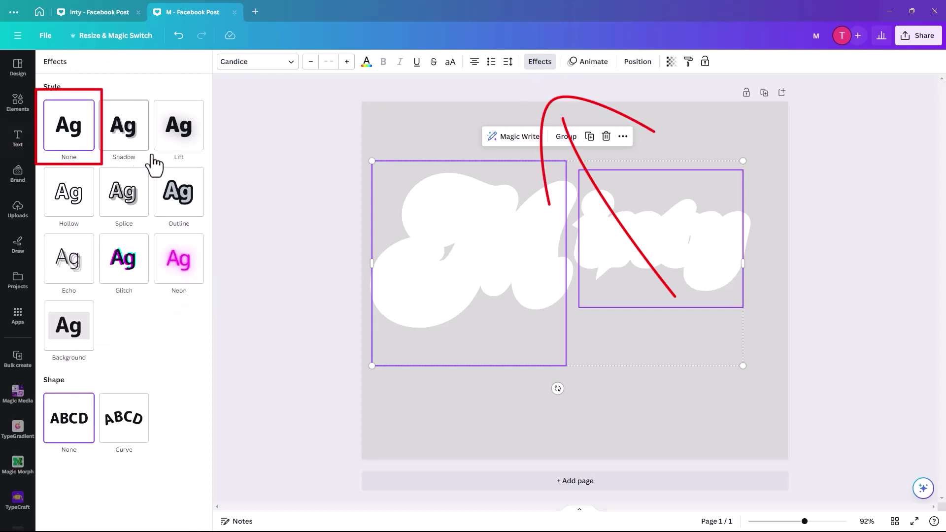
left_click(118, 130)
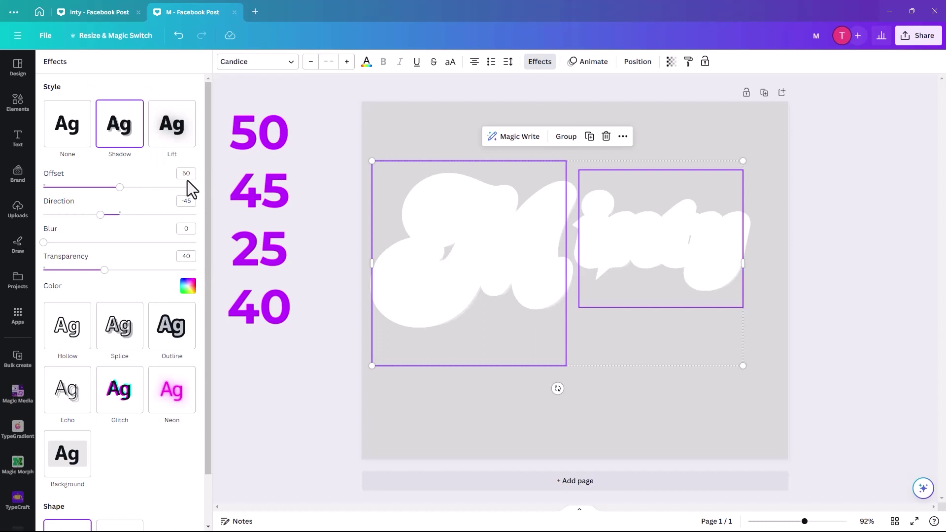
left_click(186, 202)
type("45")
left_click(182, 228)
left_click(186, 255)
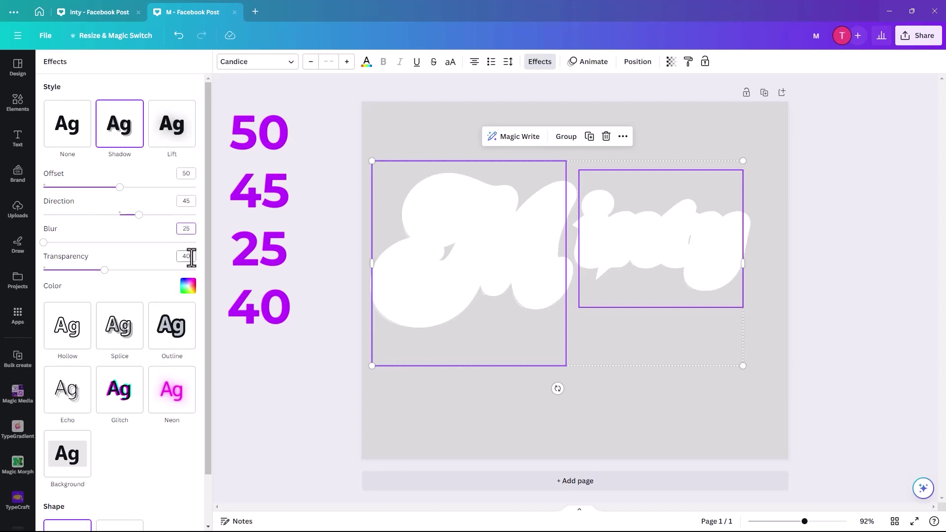
left_click(189, 291)
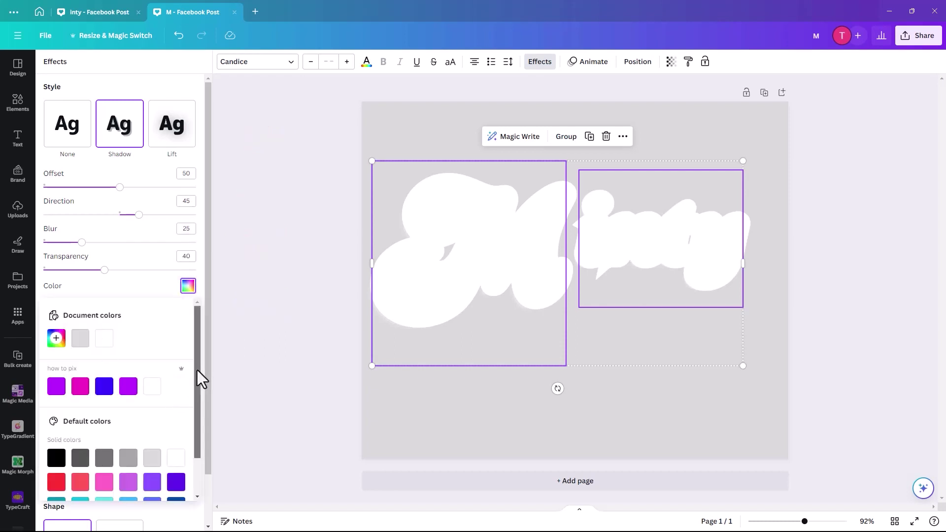
left_click_drag(197, 370, 196, 408)
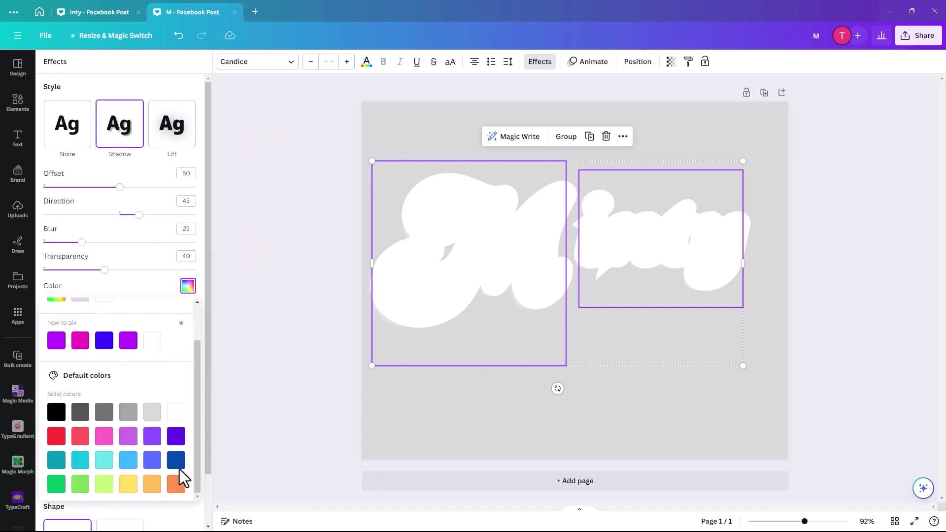
left_click(103, 465)
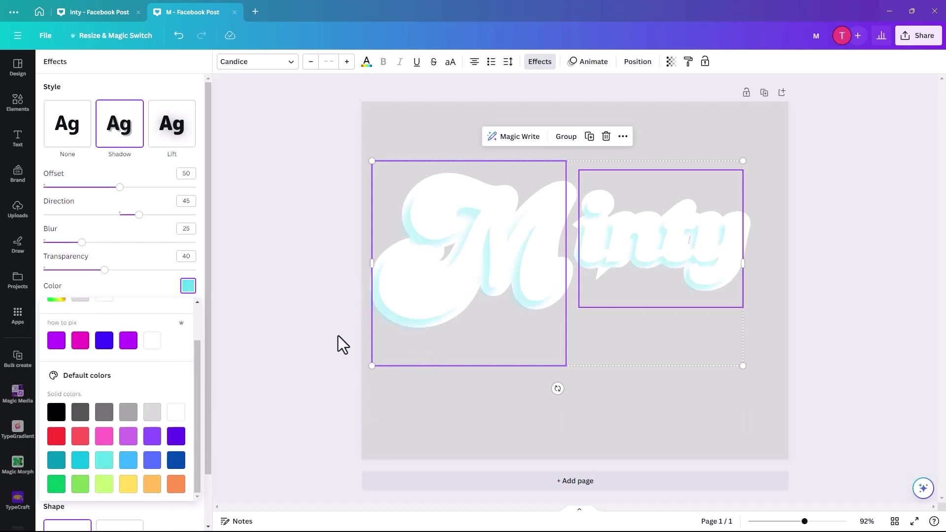
Duplicate the shadowed Minty texts and line the new copy up over the originals.
left_click(590, 138)
left_click(590, 140)
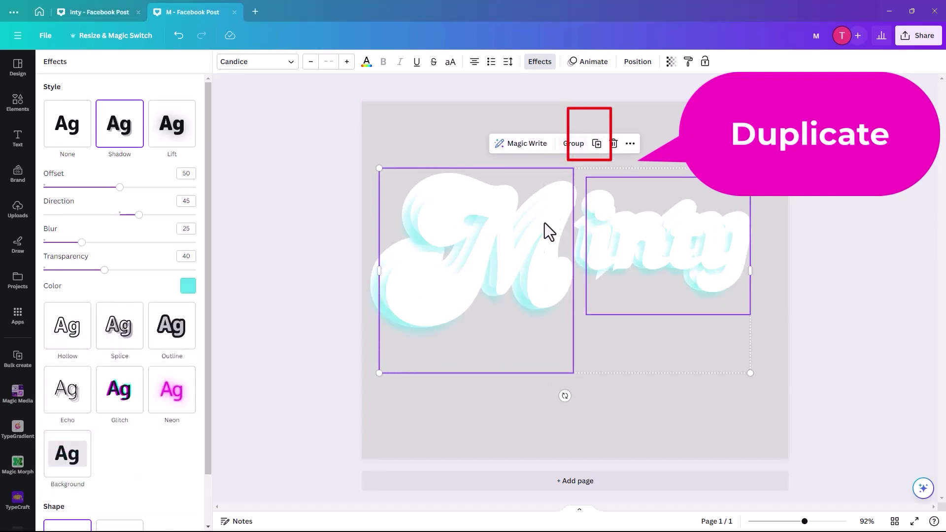
left_click_drag(504, 256, 499, 253)
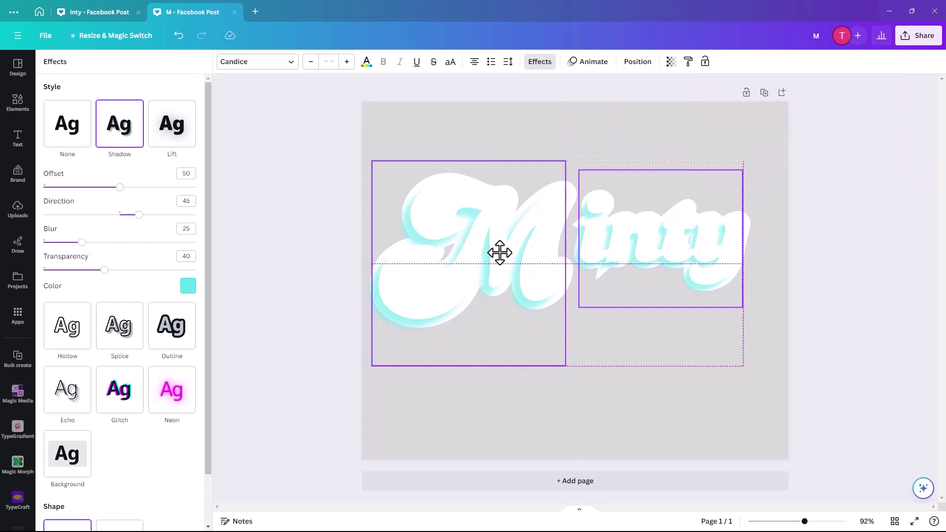
left_click_drag(499, 252, 500, 253)
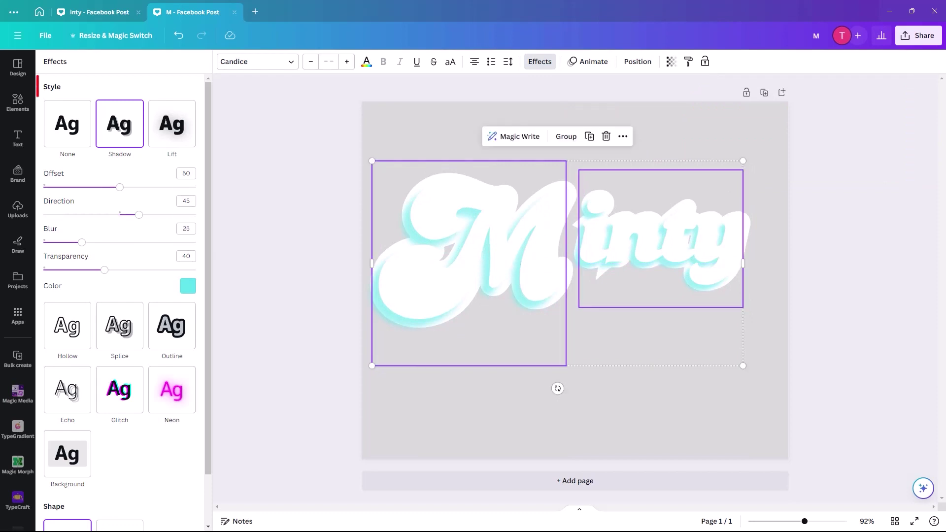
Switch the new copy's effect from Shadow to Hollow and colour its text turquoise.
left_click(66, 127)
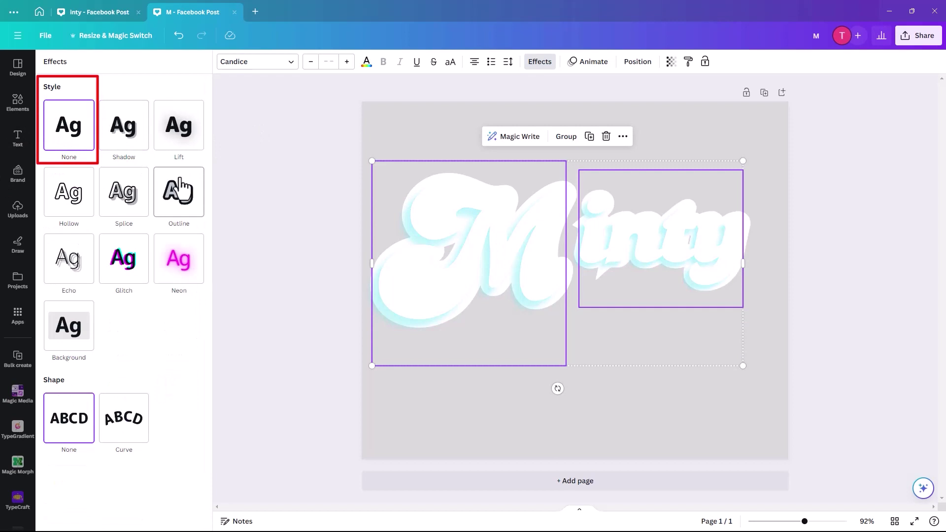
left_click(73, 209)
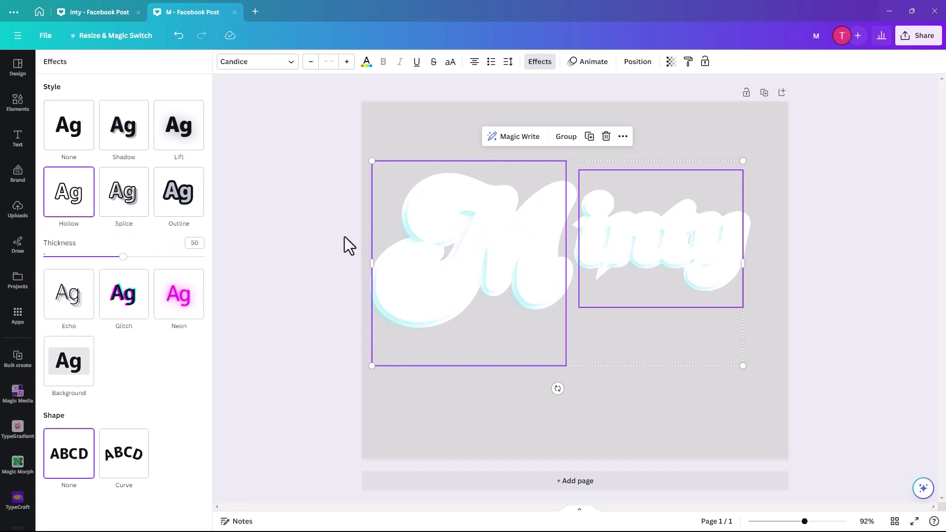
left_click(366, 61)
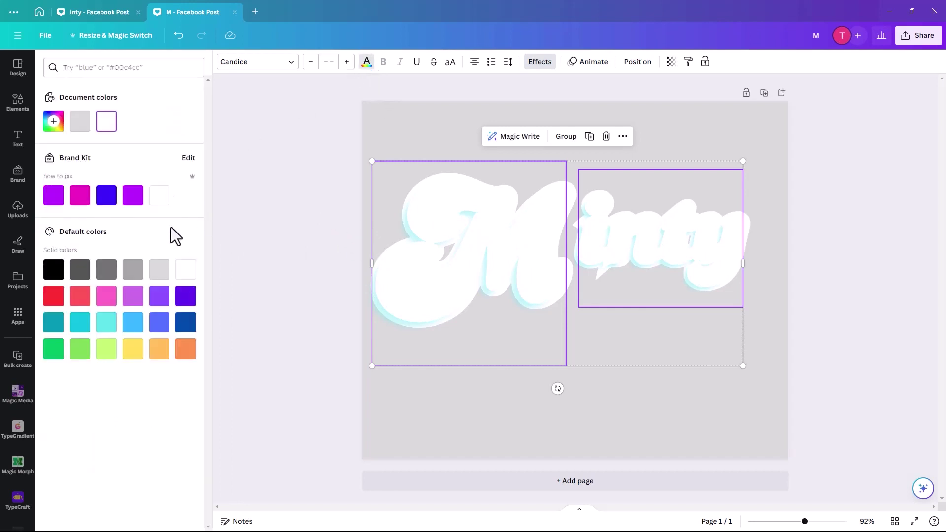
left_click(107, 326)
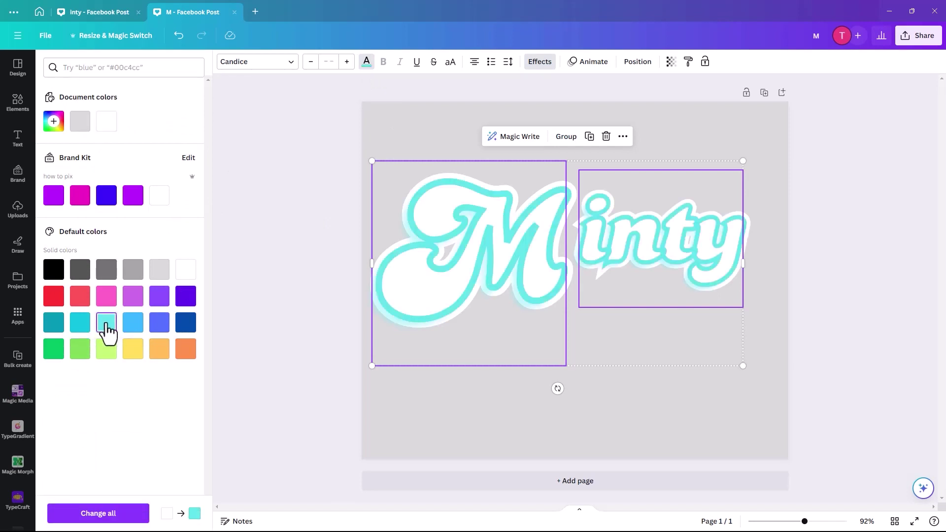
left_click(540, 62)
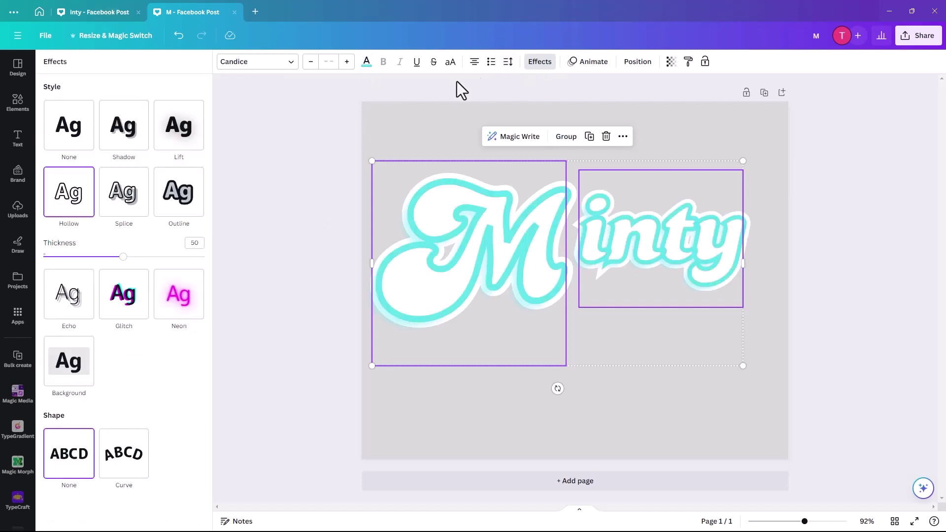
Reduce the Hollow effect thickness on the Minty text from 5 to 4.
left_click_drag(122, 262, 50, 262)
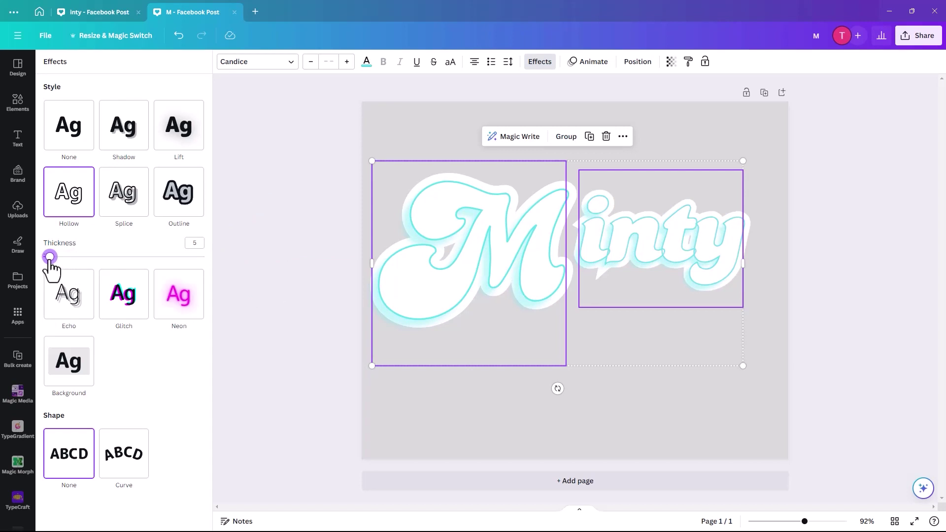
left_click_drag(50, 257, 48, 257)
Duplicate the Minty text, stack the copy over the original, and set its effect style to None.
left_click(589, 138)
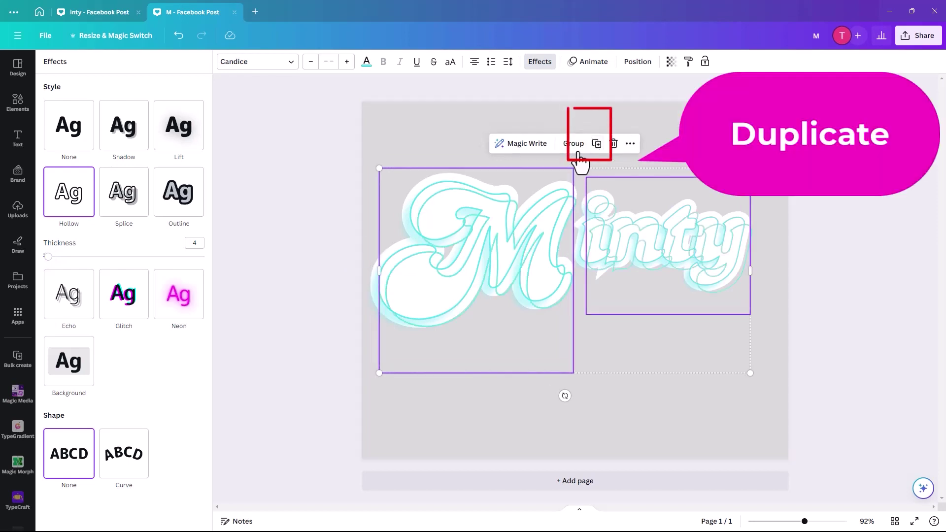
left_click_drag(498, 295, 489, 286)
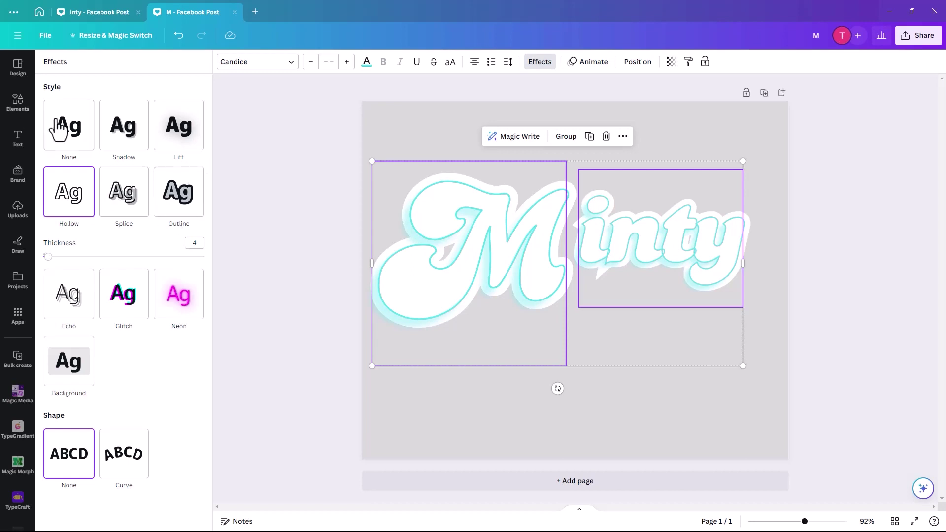
left_click(70, 134)
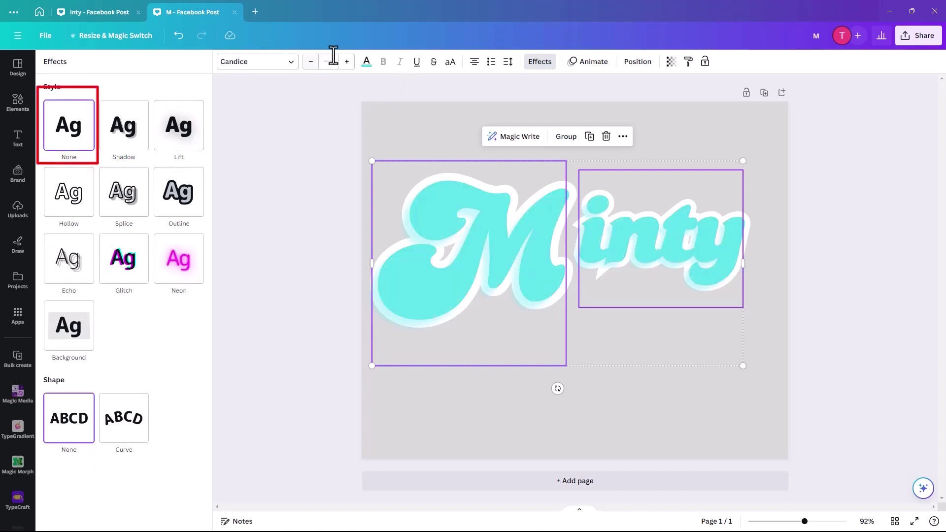
left_click(368, 68)
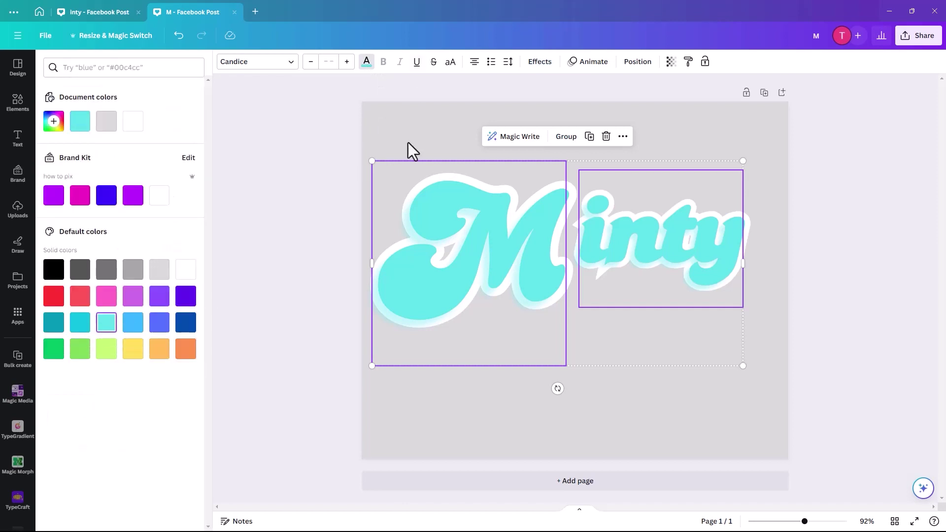
left_click_drag(532, 267, 534, 266)
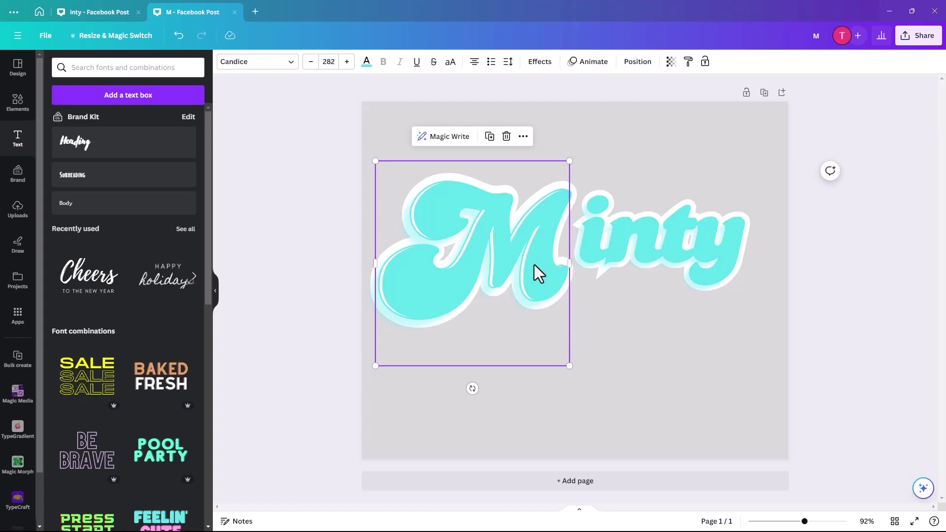
Nudge the duplicated inty text slightly so it lines up with the layer beneath.
key("Escape")
left_click(534, 264)
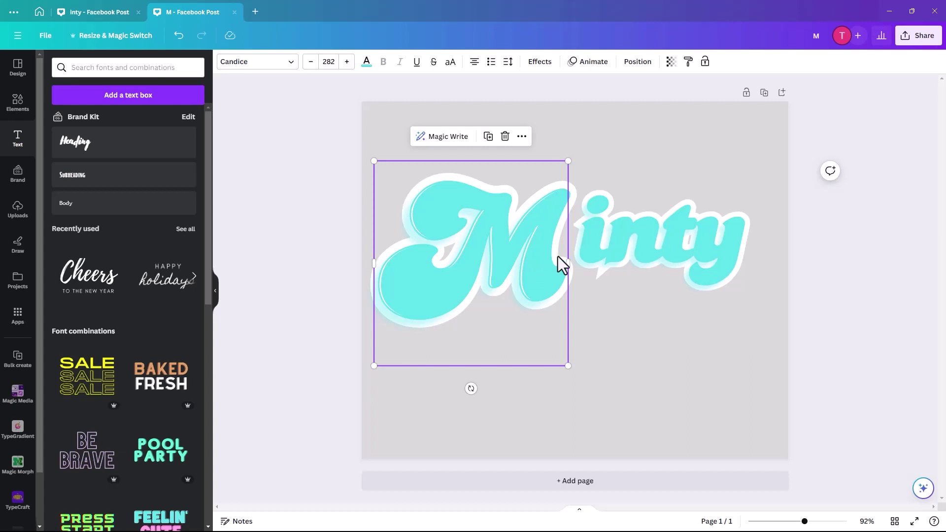
left_click(595, 252)
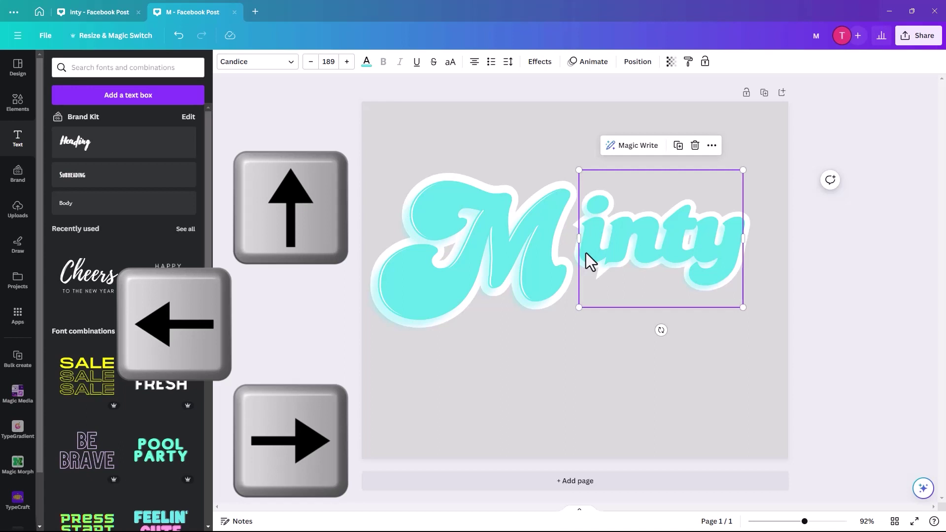
left_click_drag(586, 253, 589, 252)
key("Escape")
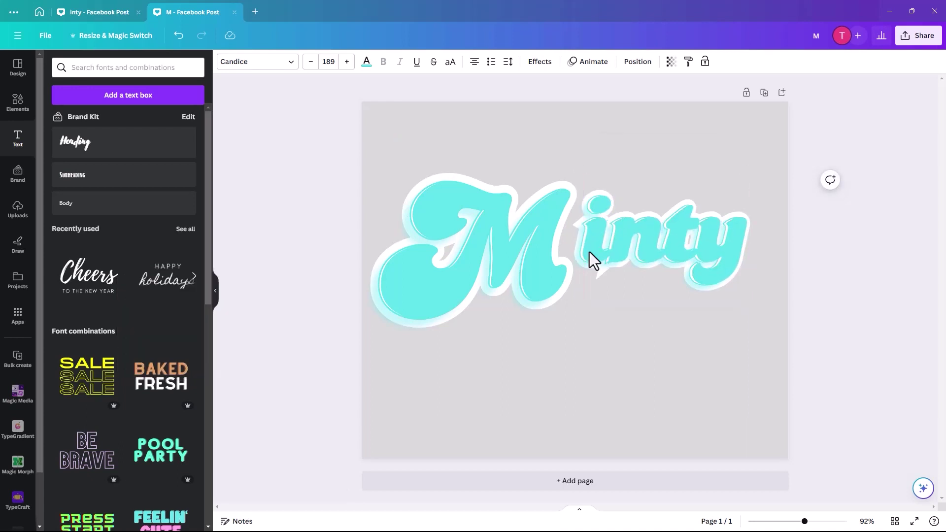
left_click(589, 252)
key("Escape")
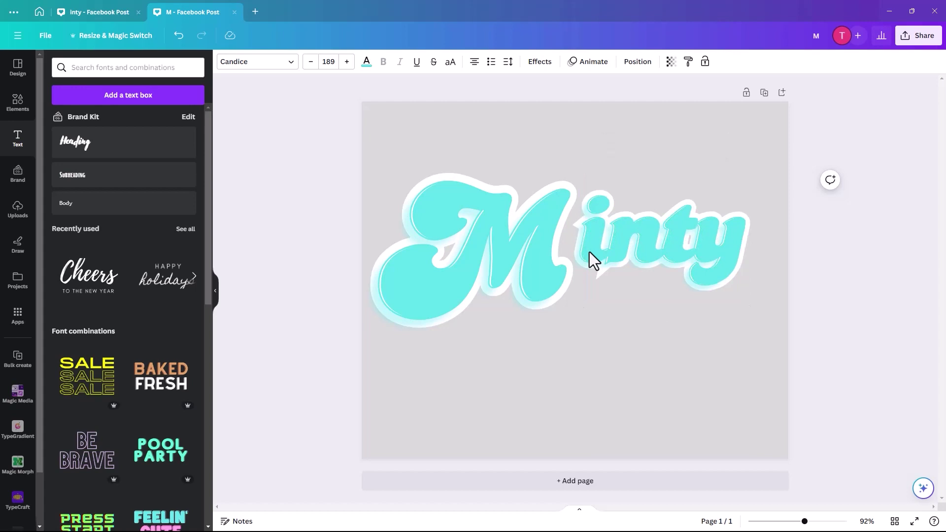
left_click(589, 253)
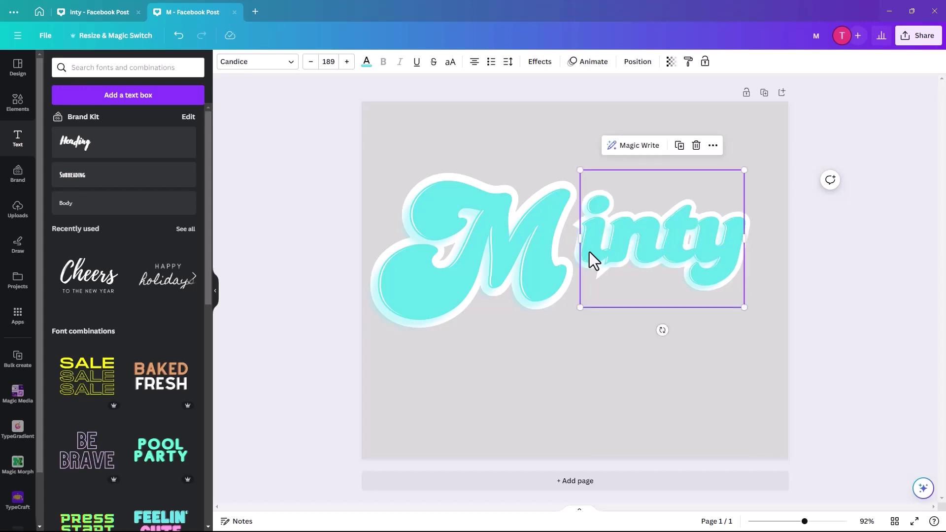
key("Escape")
left_click(589, 253)
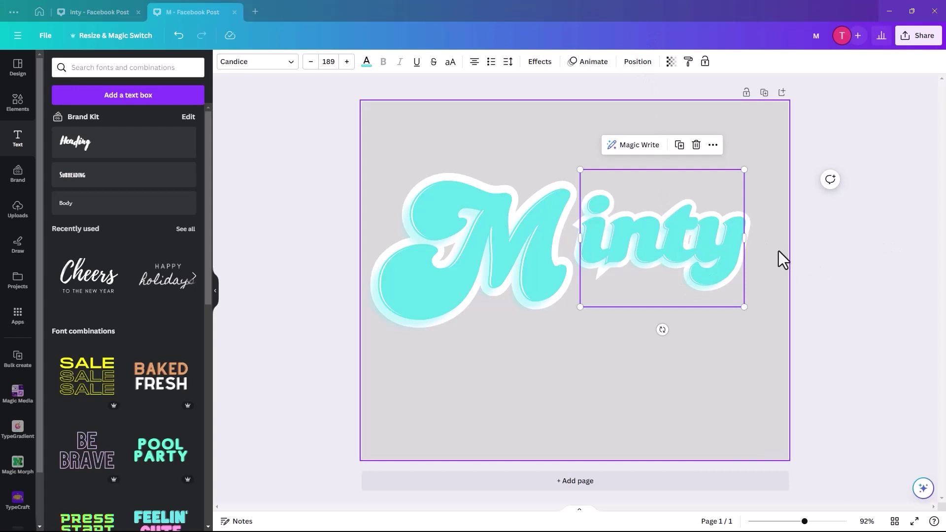
Marquee-select both stacked inty layers to check their alignment, then deselect.
left_click_drag(778, 250, 705, 271)
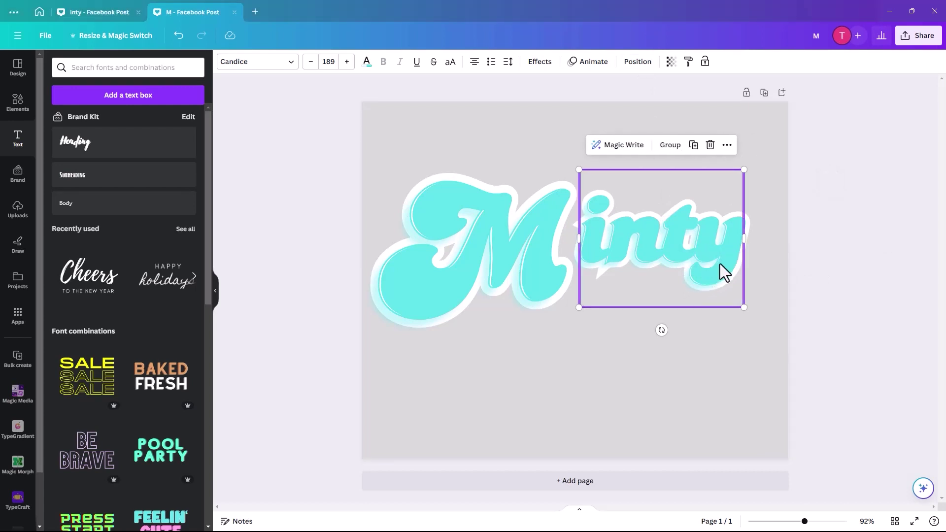
left_click(767, 265)
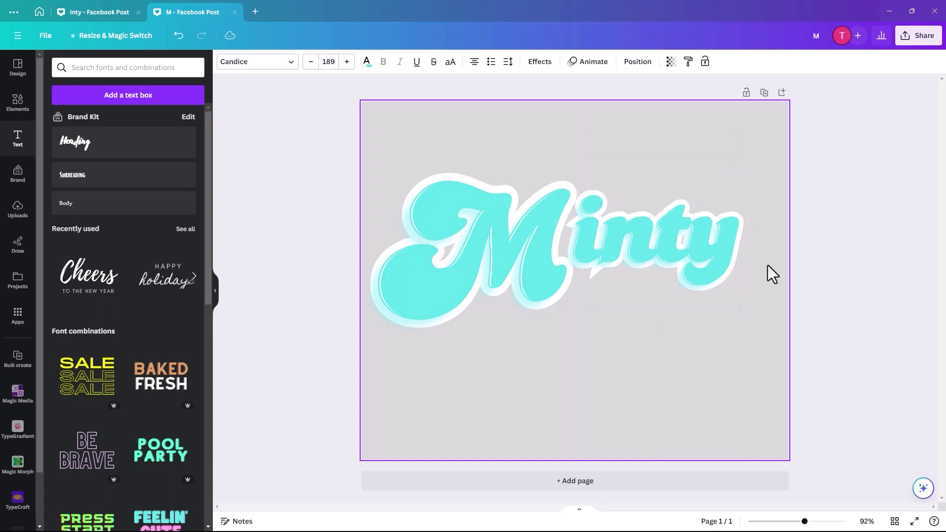
key("ctrl+z")
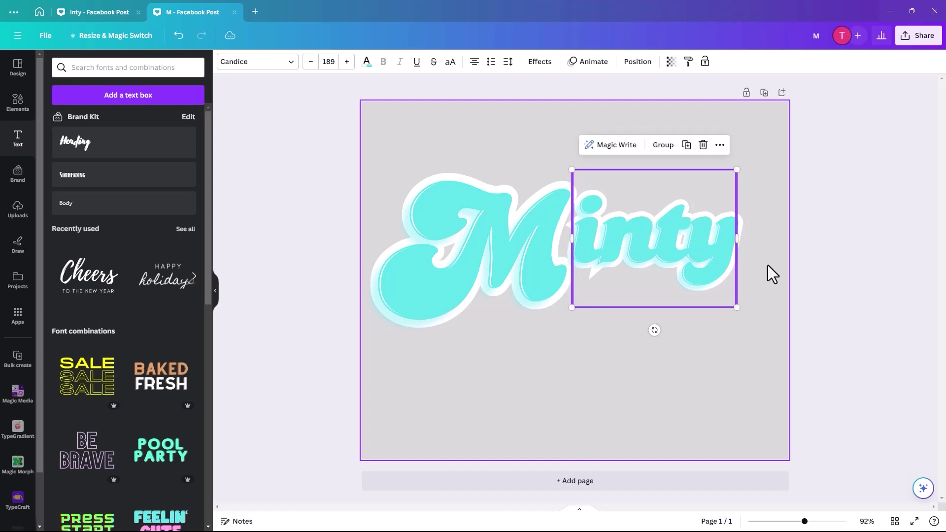
left_click(767, 265)
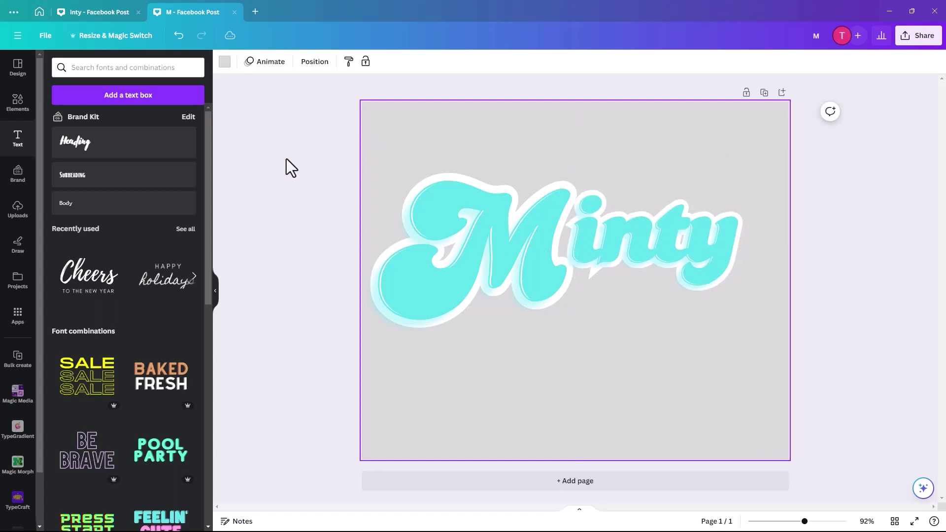
Select all the M and inty layers, undoing a trial downward move.
left_click_drag(286, 159, 803, 400)
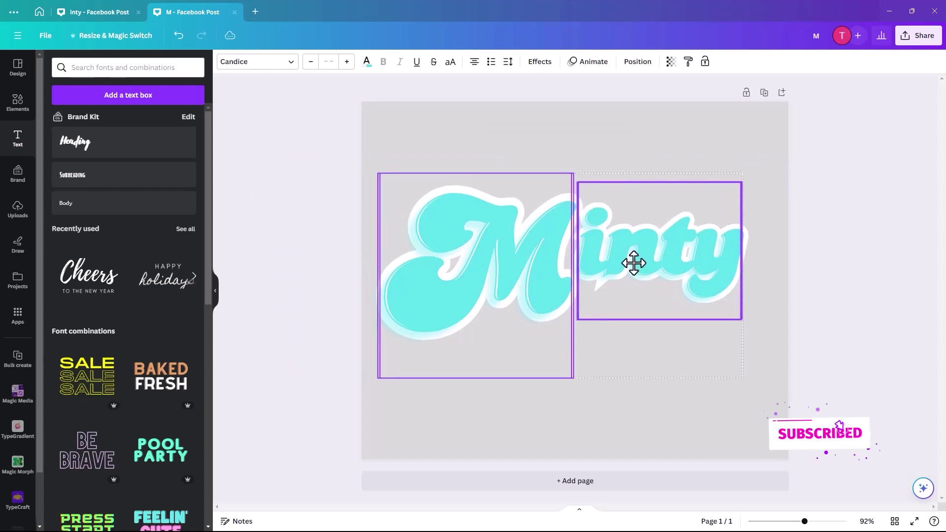
mouse_move(633, 263)
left_mouse_down()
mouse_move(629, 278)
mouse_move(629, 270)
mouse_move(639, 277)
left_mouse_up()
key("ctrl+z")
Align inty to the middle of the M, then shift the Minty group down-right.
left_click(636, 62)
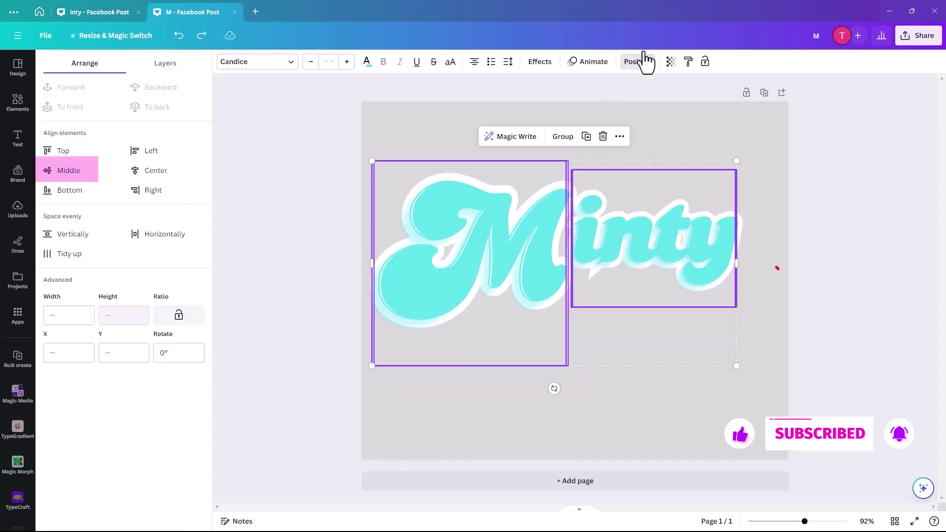
left_click(65, 172)
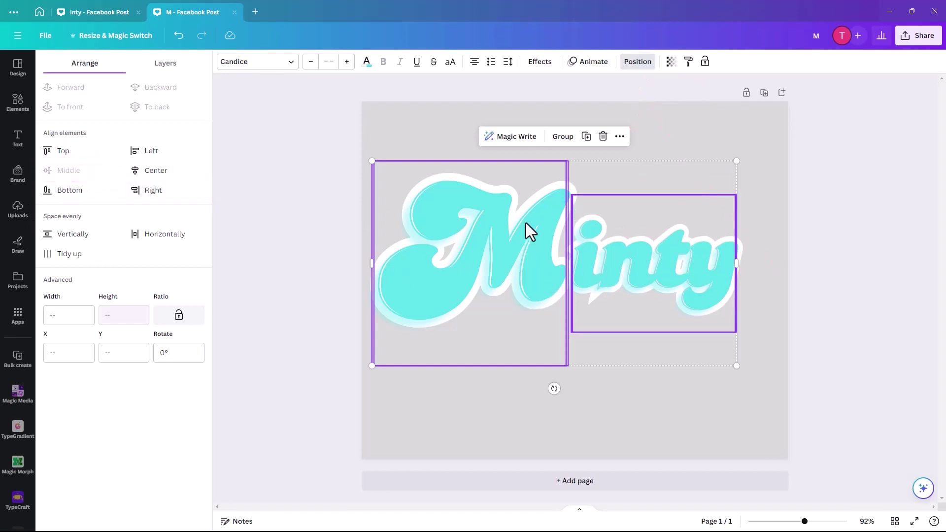
left_click(156, 174)
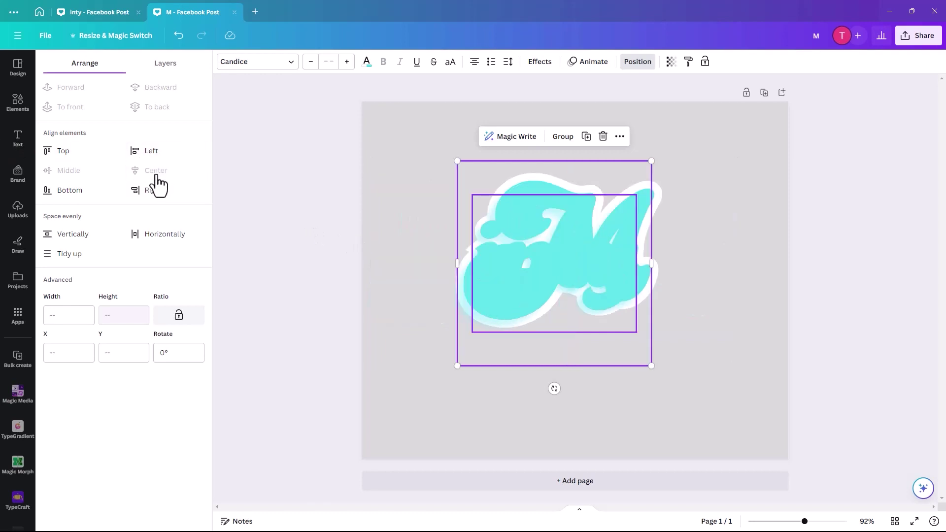
key("ctrl+z")
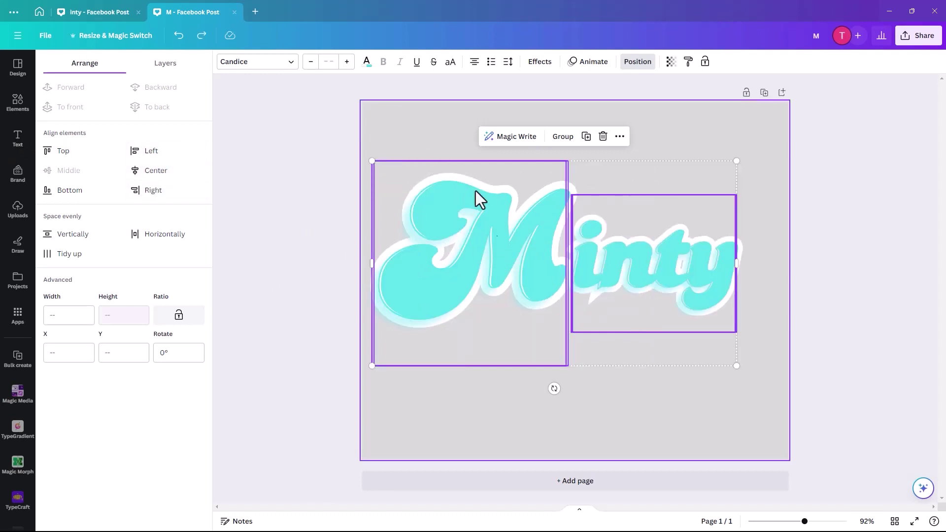
left_click_drag(601, 279, 609, 289)
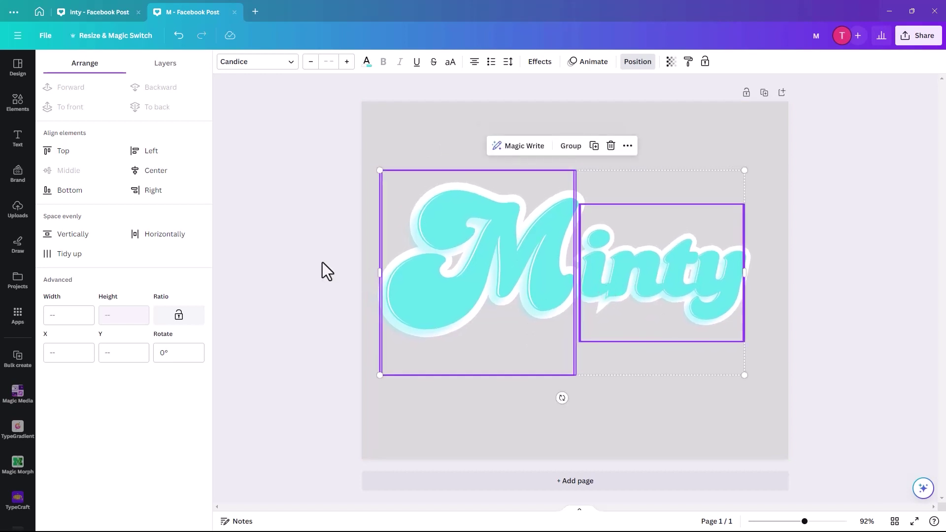
Change the page background colour to aqua.
key("t")
left_click(273, 102)
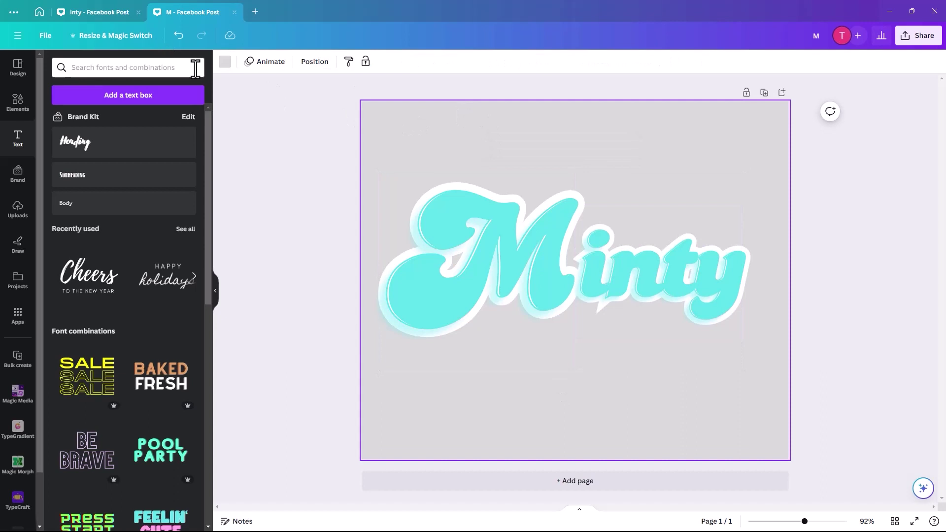
left_click(225, 62)
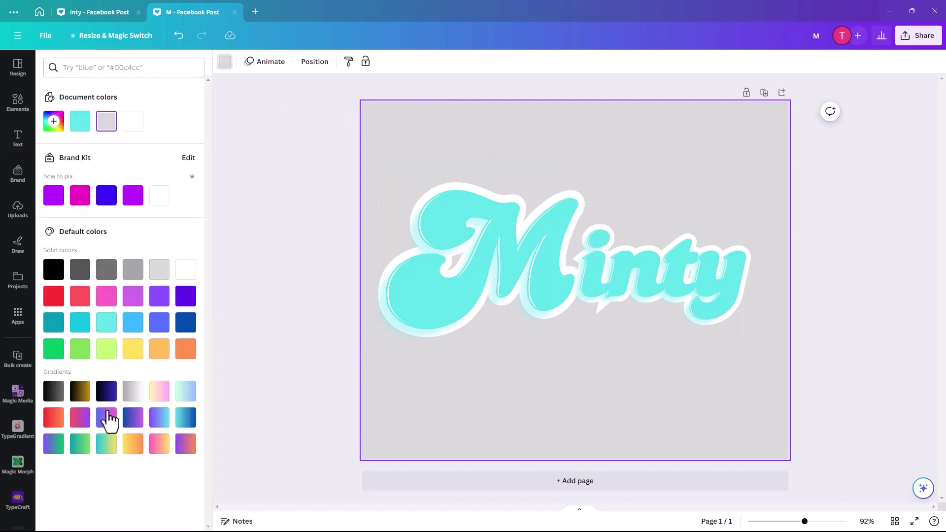
left_click(106, 322)
left_click(264, 277)
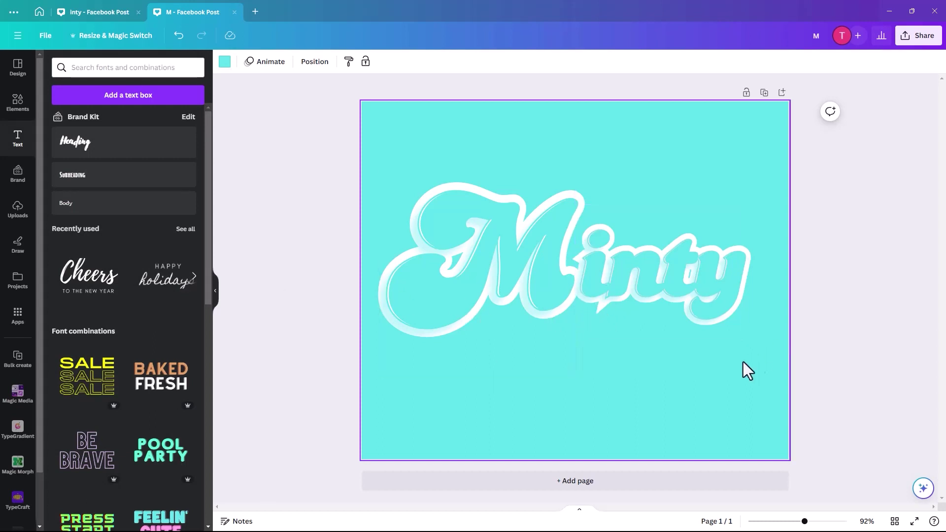
left_click(325, 156)
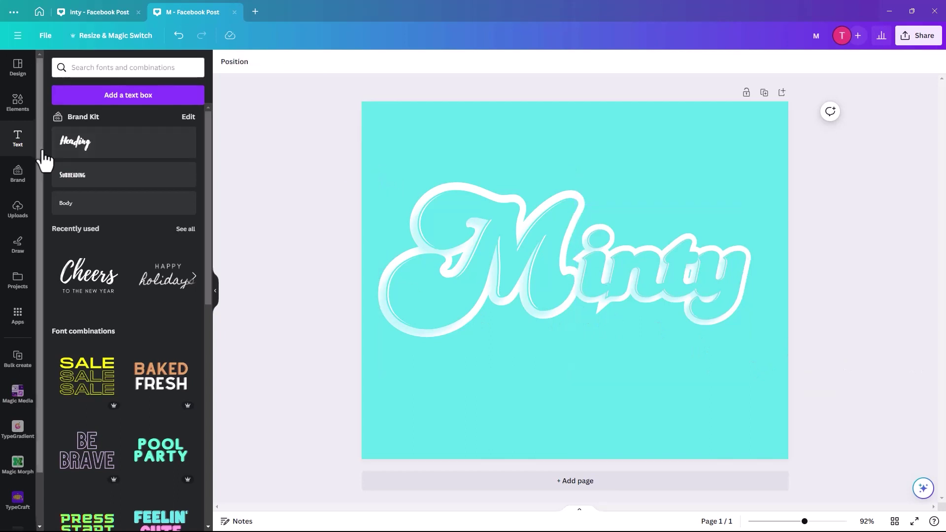
Add a square shape, shrink it below the M–inty join, and colour it aqua.
left_click(15, 101)
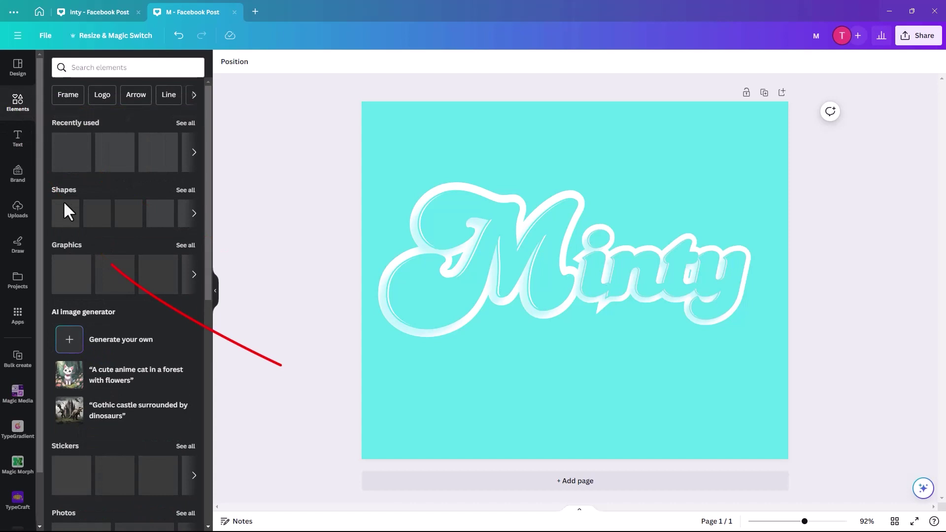
left_click(64, 217)
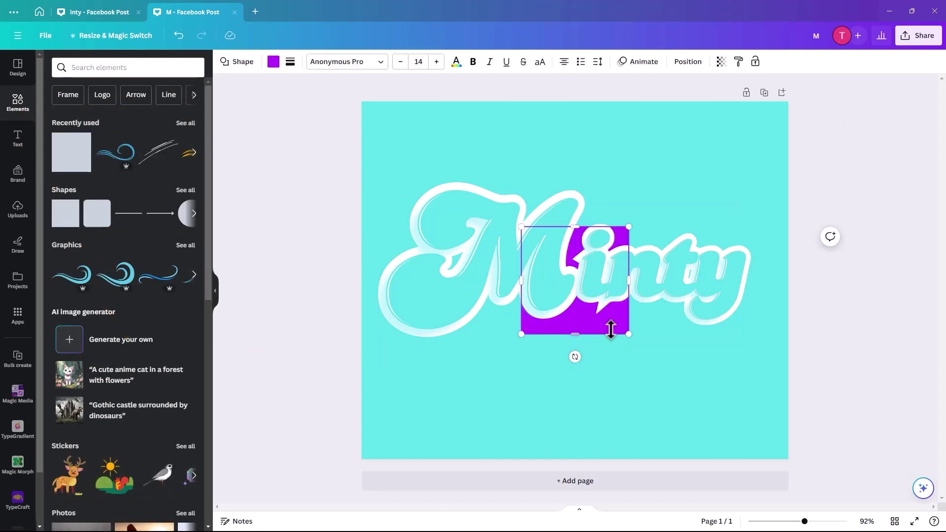
left_click_drag(573, 334, 609, 438)
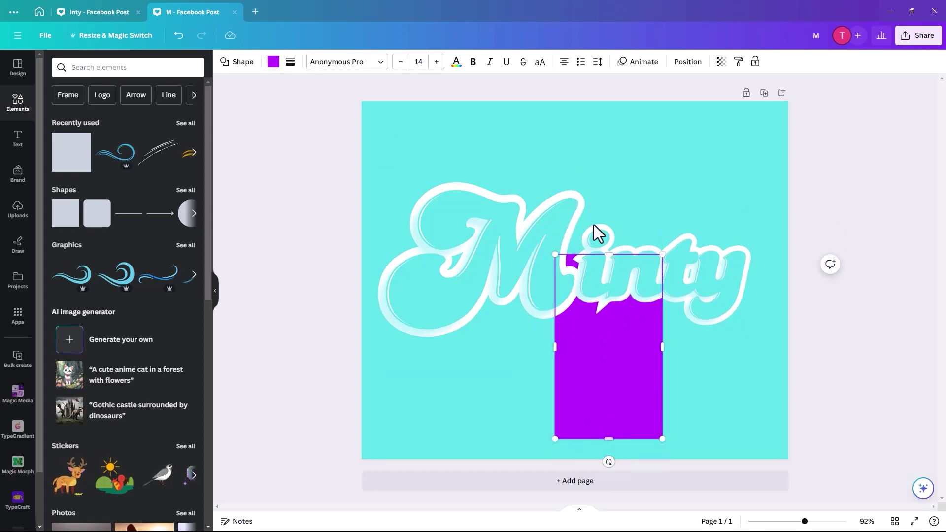
left_click_drag(608, 255, 610, 302)
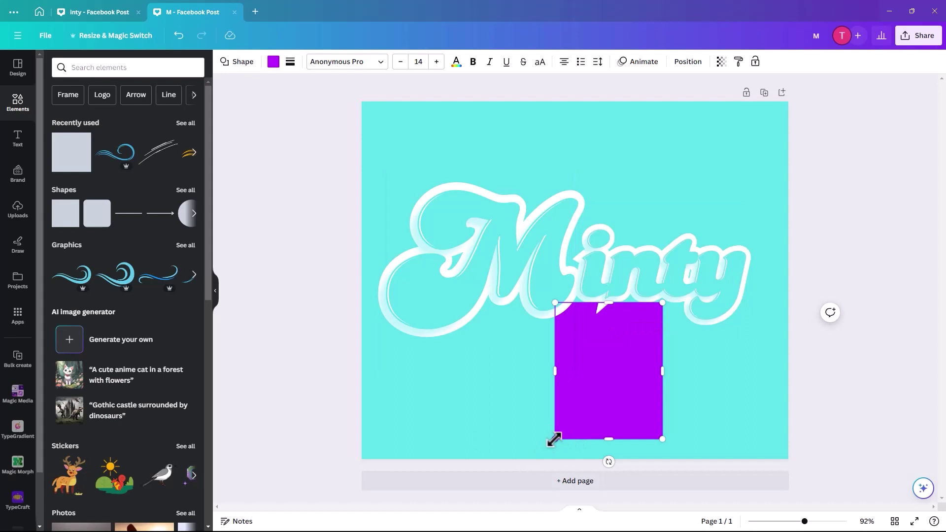
left_click_drag(554, 438, 595, 399)
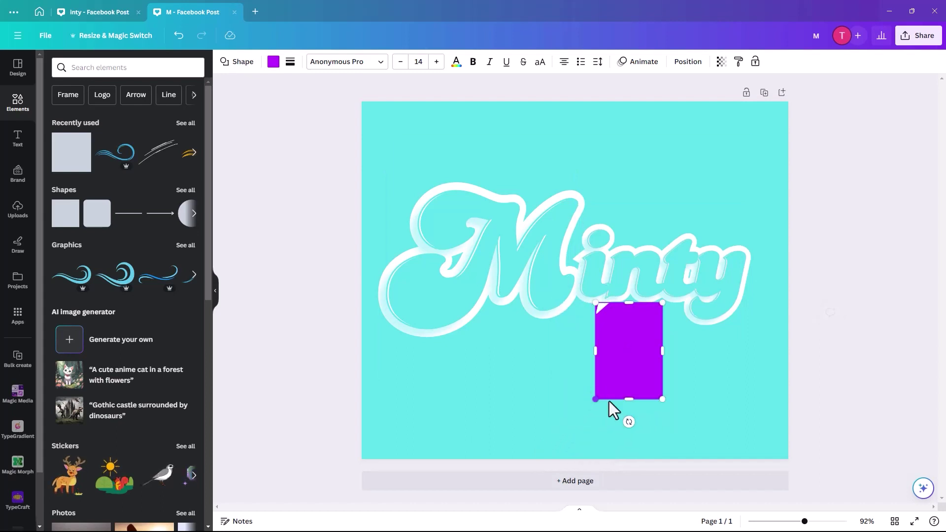
left_click_drag(662, 399, 609, 319)
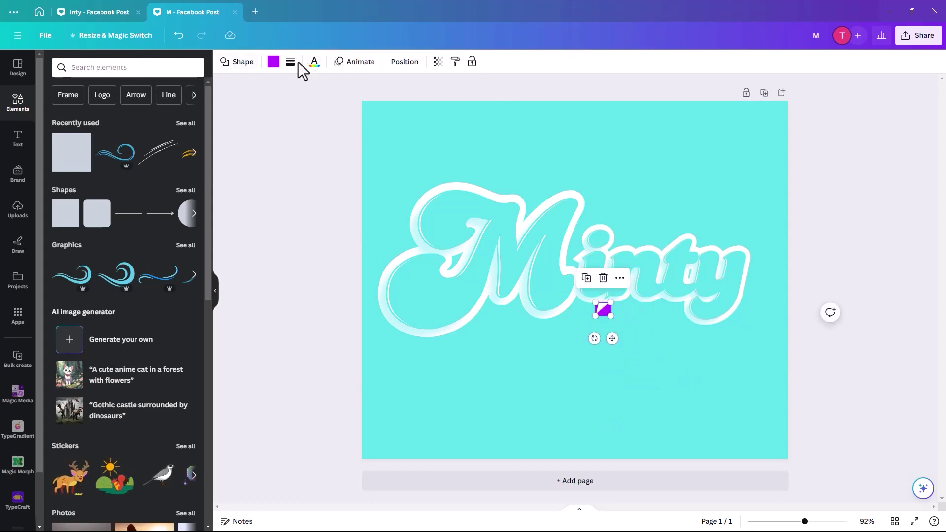
left_click(273, 62)
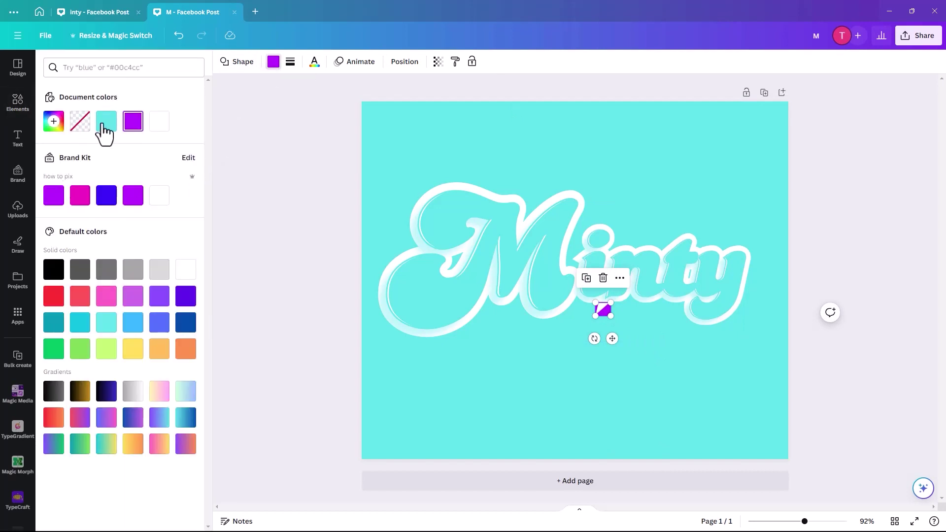
left_click(106, 129)
key("Escape")
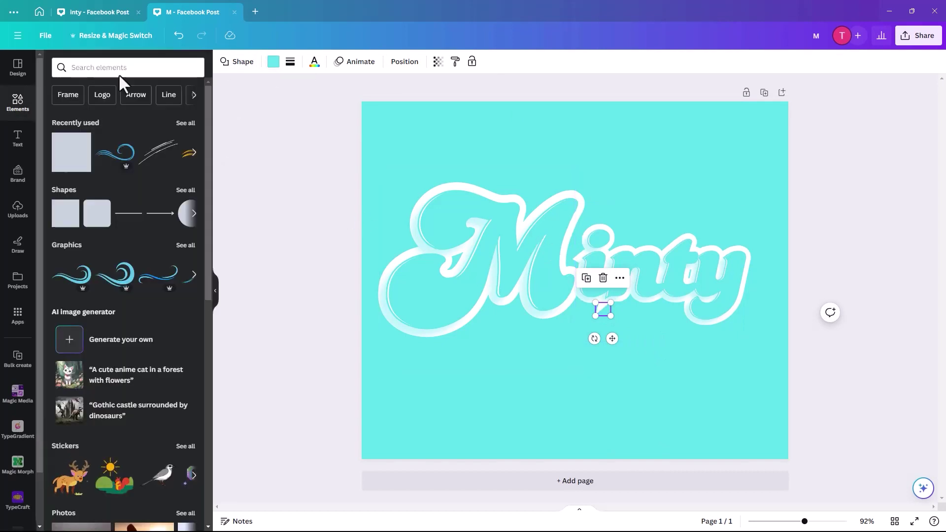
Move the small aqua square's layer to the top of the layer list.
left_click(404, 62)
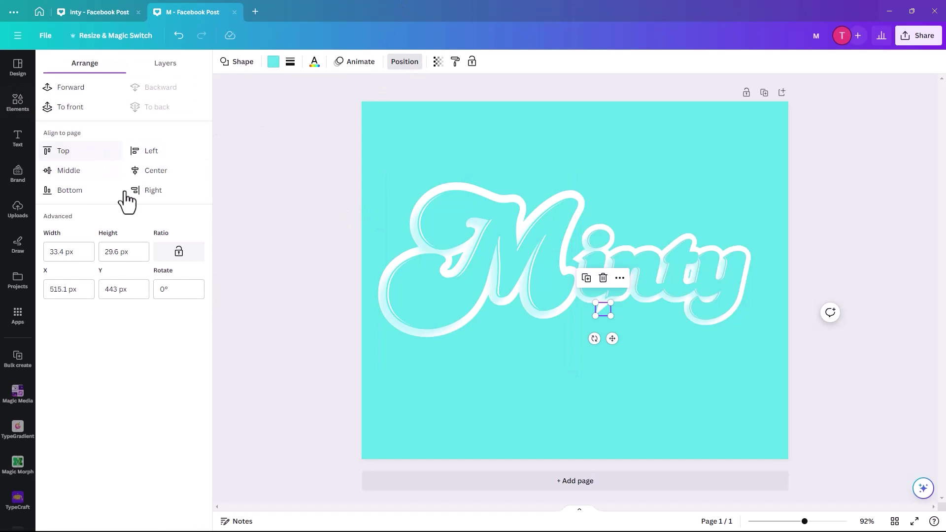
left_click(166, 68)
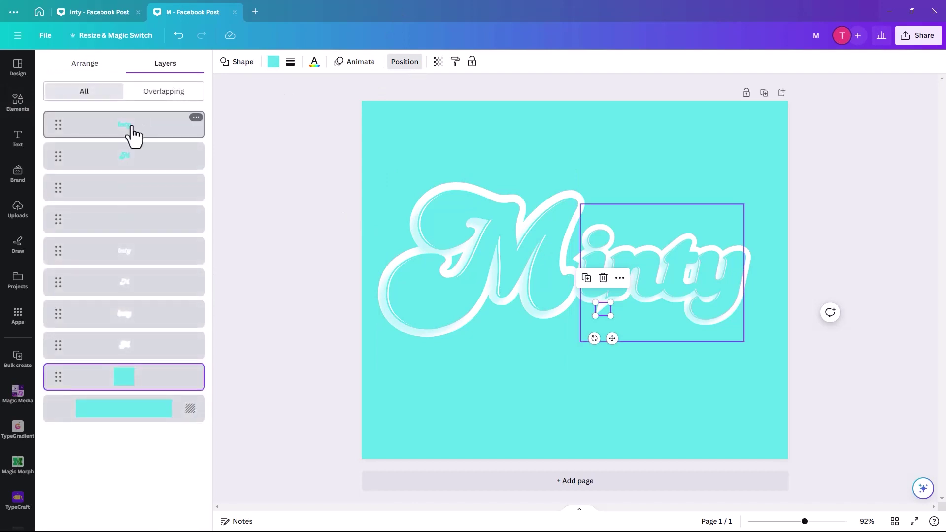
left_click_drag(138, 385, 137, 109)
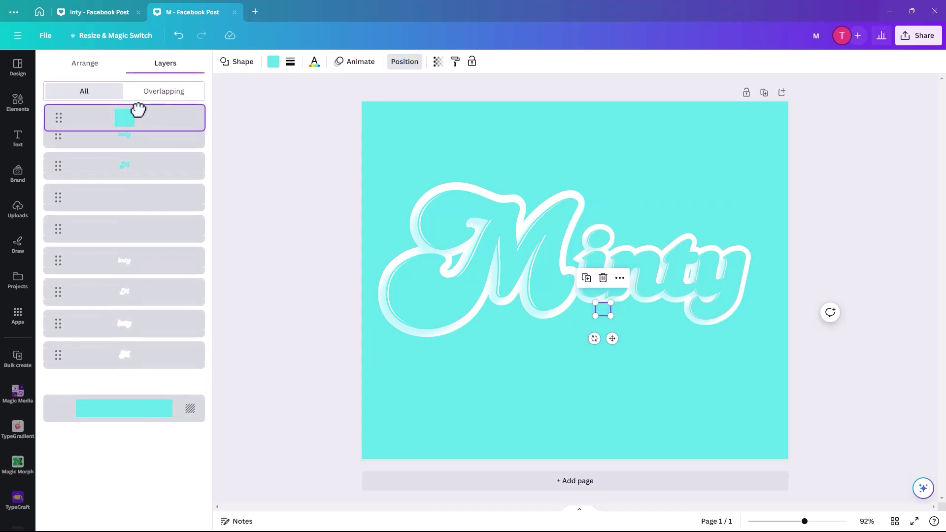
left_click(315, 220)
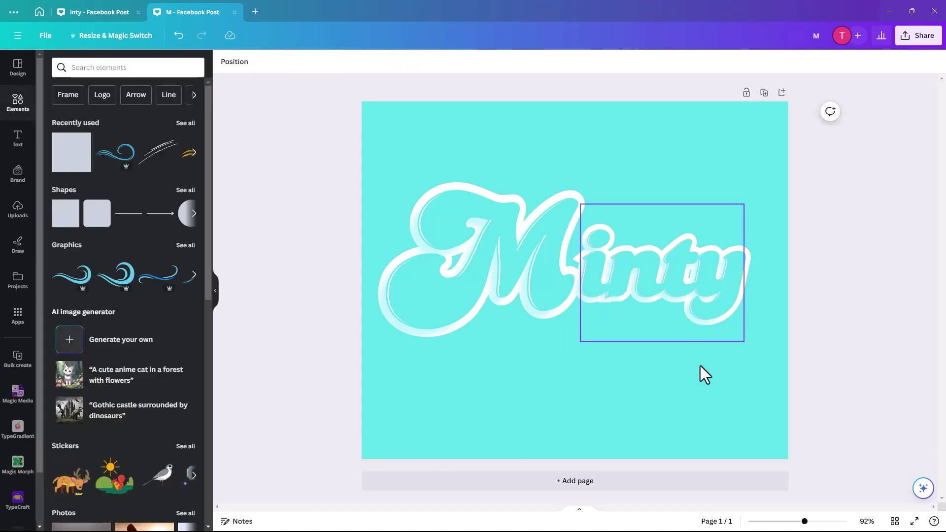
Duplicate the square, place the copy beside the original, and group both squares.
left_click_drag(805, 522, 826, 522)
left_click(653, 356)
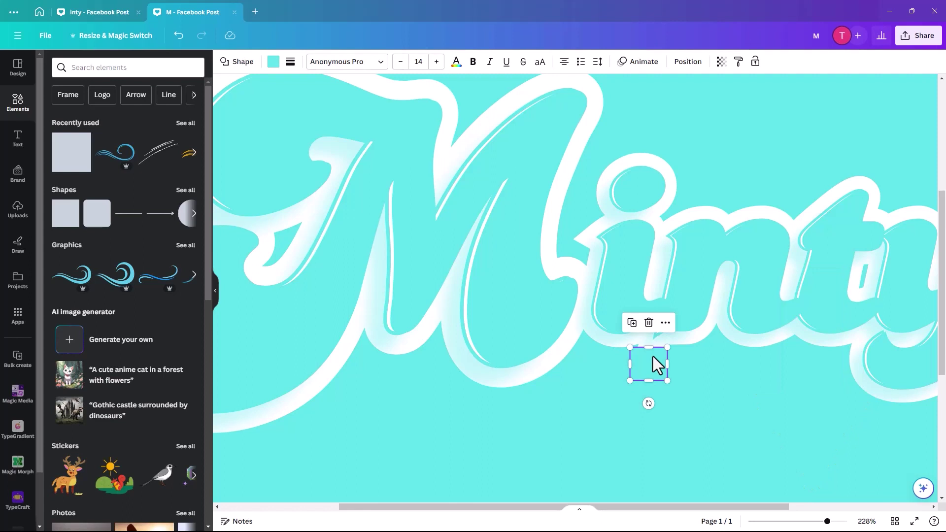
left_click_drag(657, 356, 638, 363)
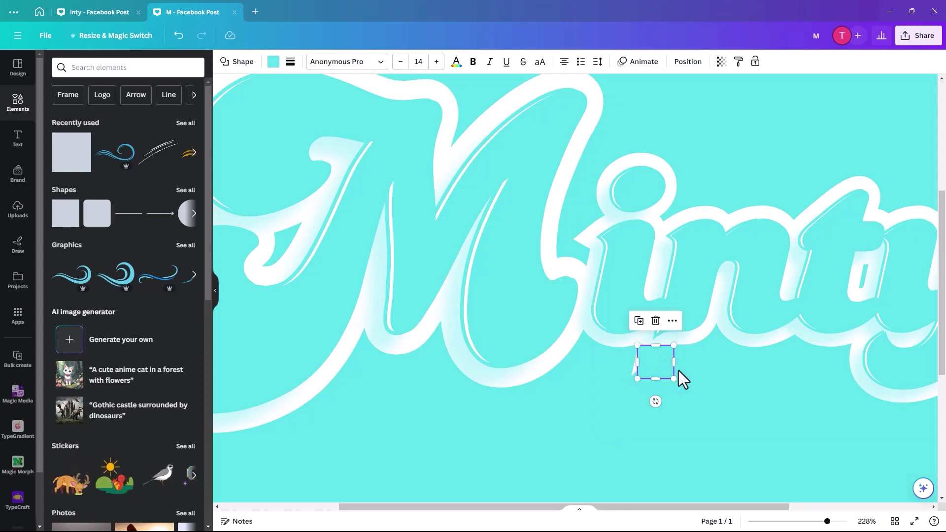
left_click(640, 321)
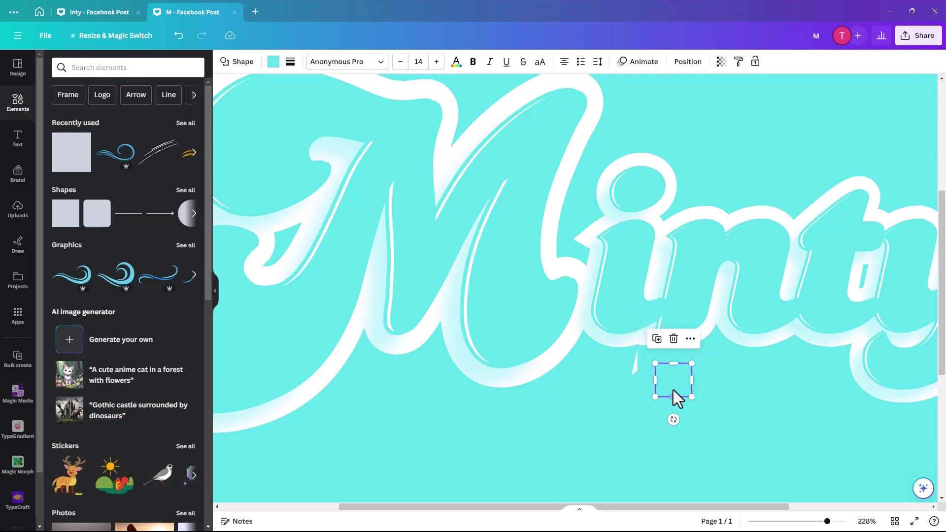
left_click_drag(673, 390, 632, 375)
left_click(662, 372, "shift")
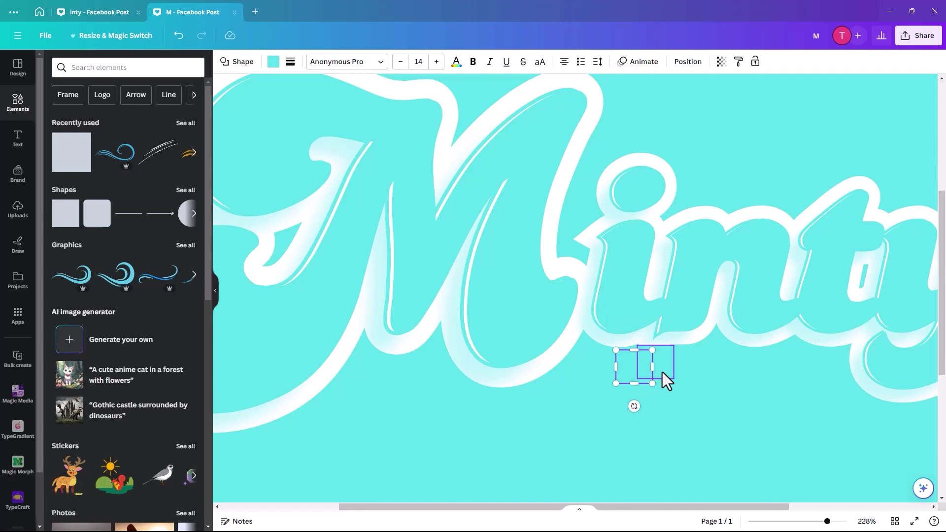
left_click(621, 322)
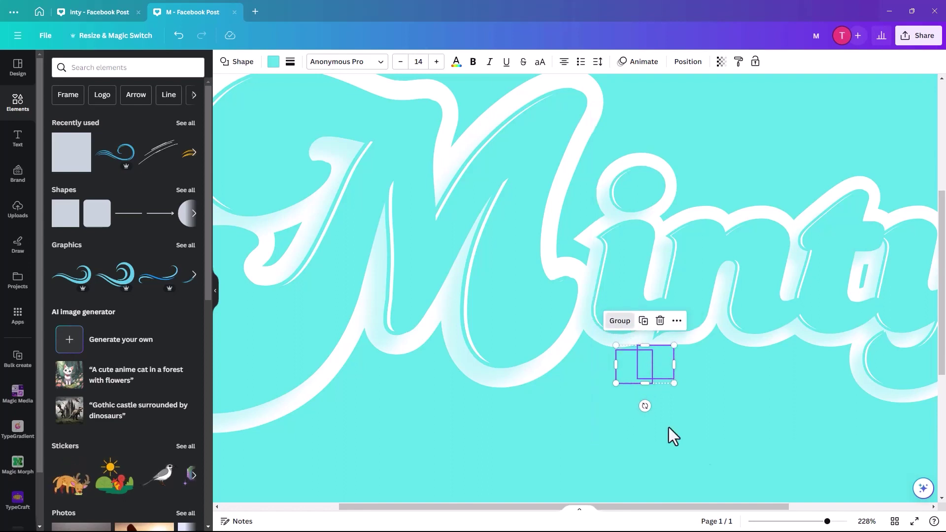
left_click(564, 407)
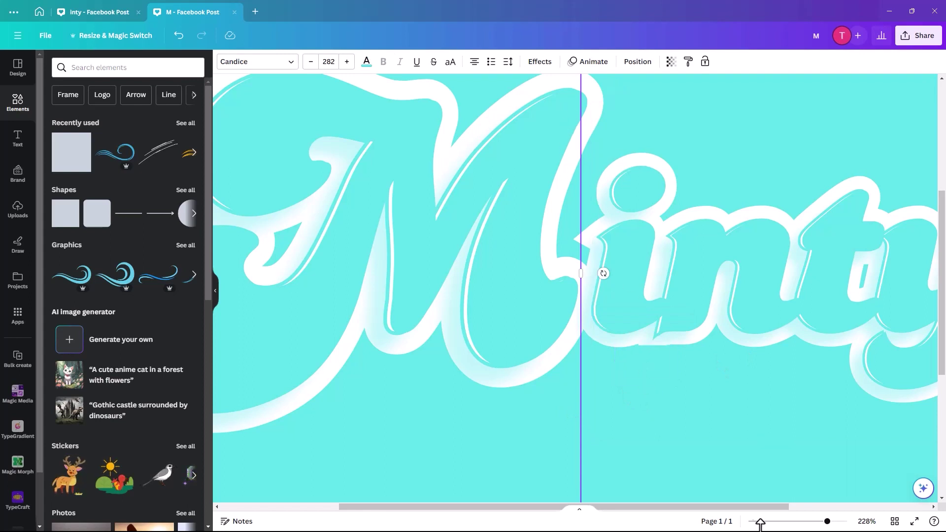
Search elements for 'line burs' and add a line burst graphic to the page.
left_click_drag(828, 522, 800, 522)
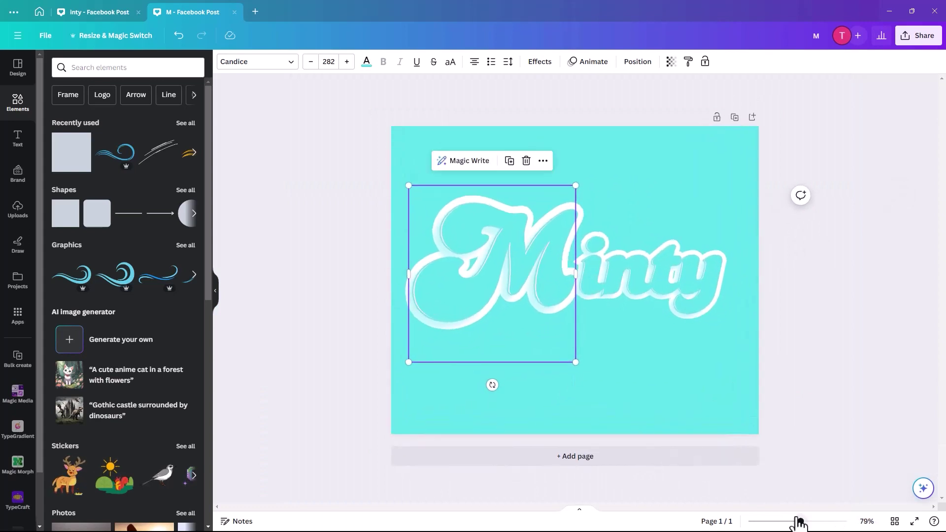
left_click(337, 153)
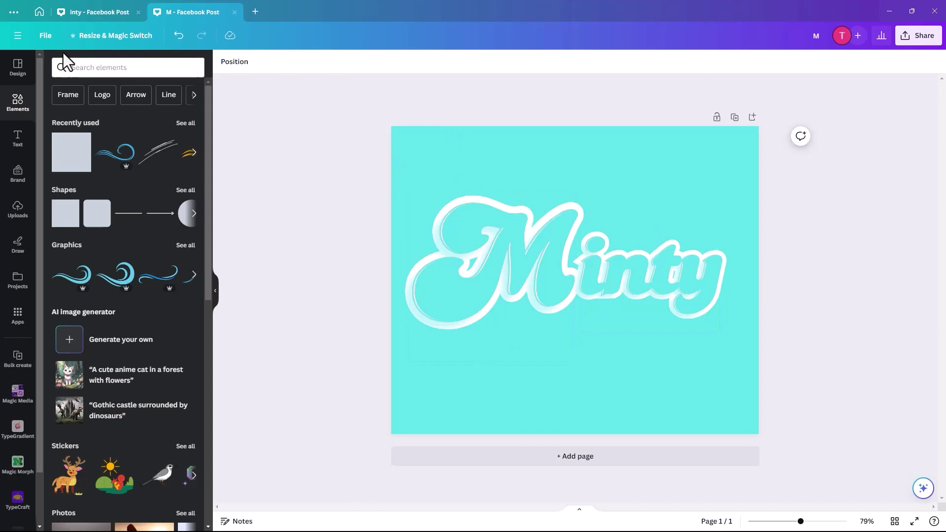
left_click(101, 68)
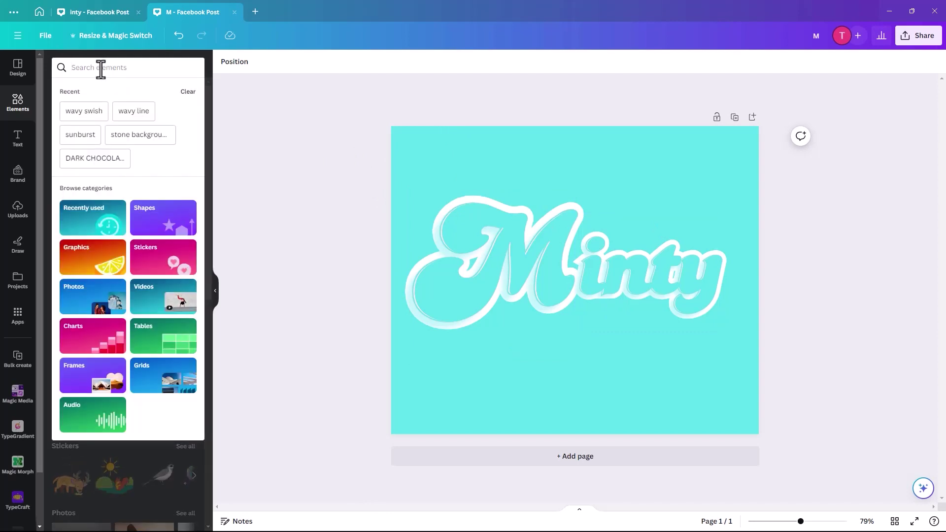
type("line")
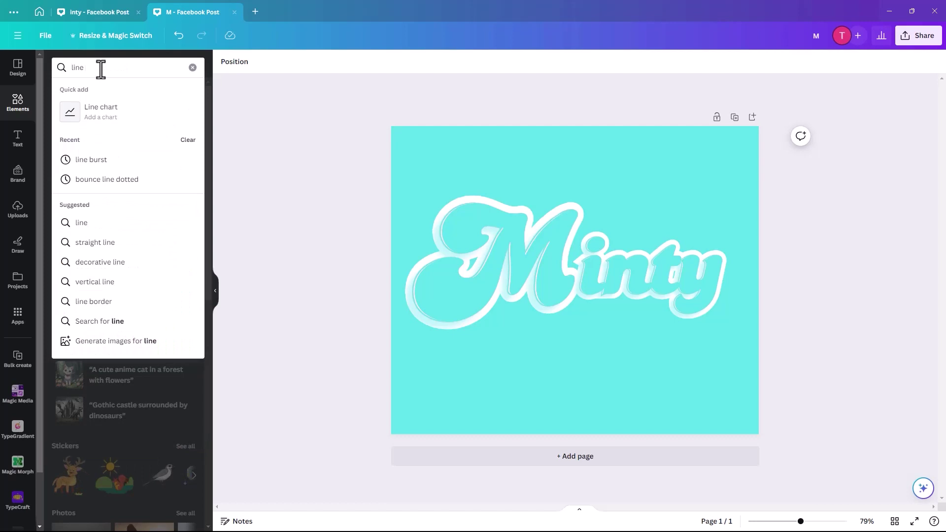
type(" burs")
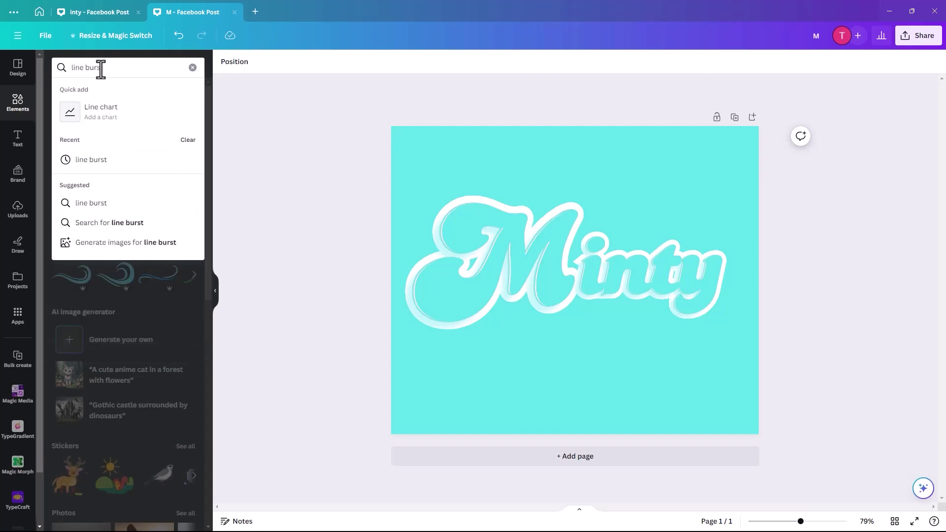
key("Return")
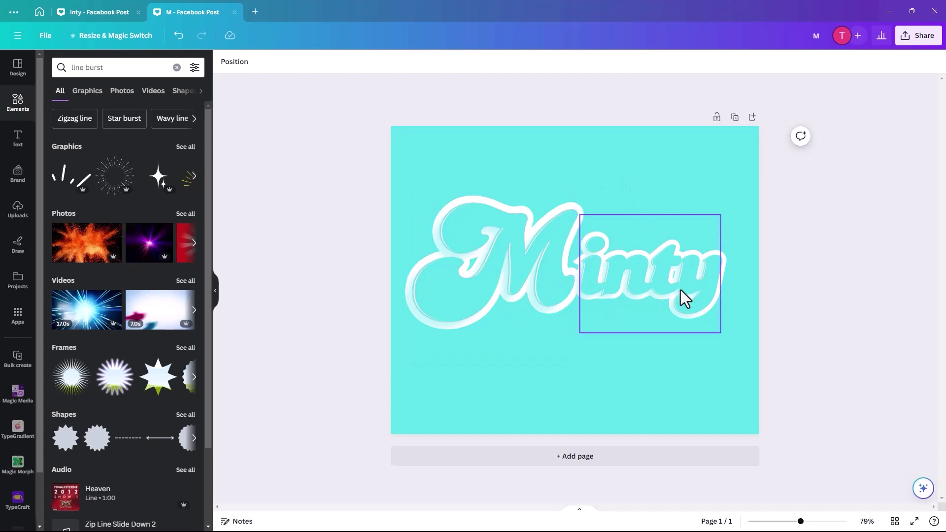
left_click(112, 186)
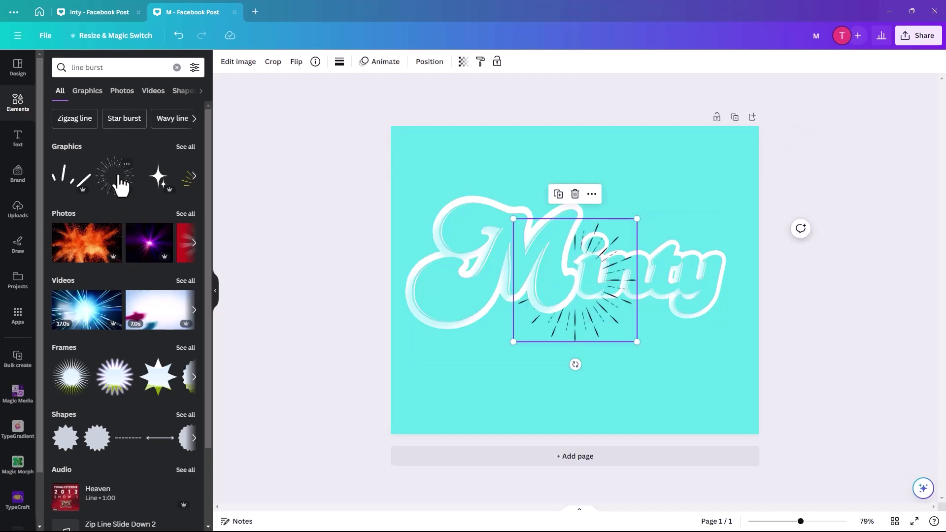
left_click(185, 147)
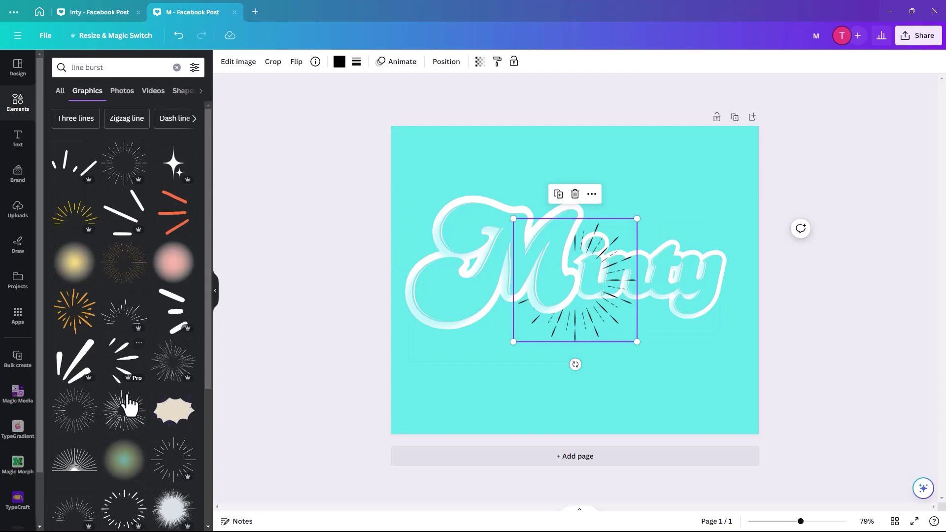
Delete the extra dense burst, then enlarge the line burst and centre it on Minty.
left_click(121, 421)
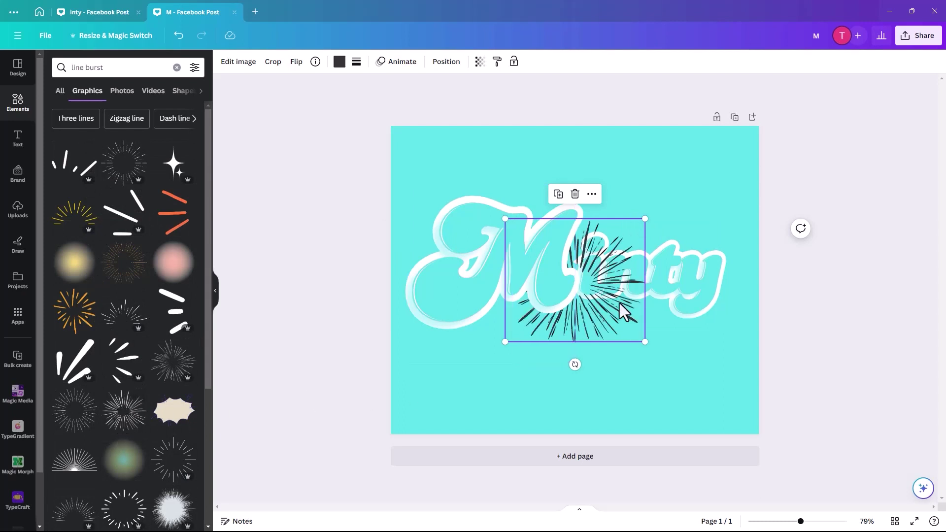
left_click_drag(603, 307, 496, 386)
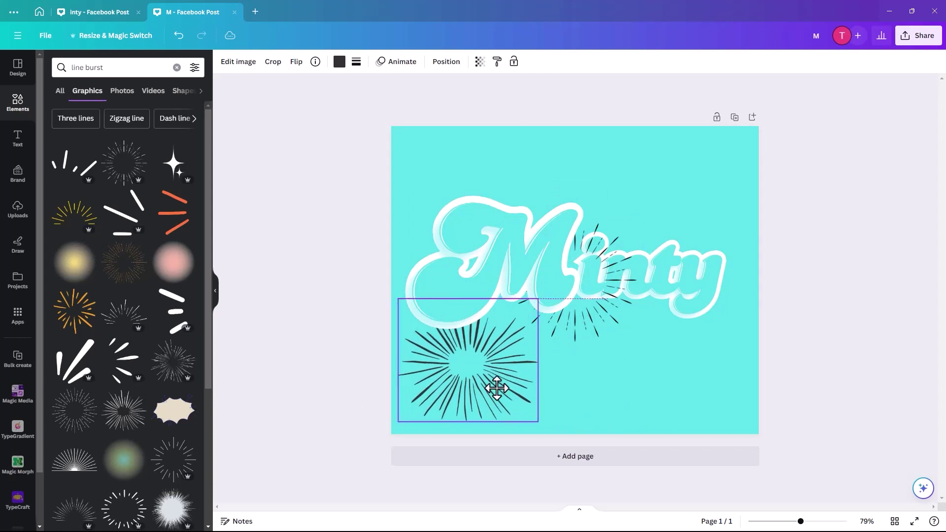
key("Delete")
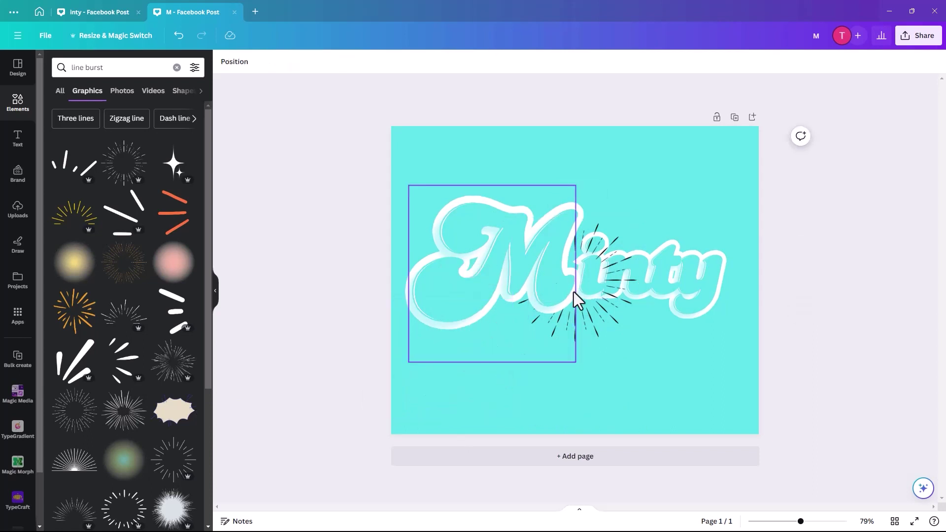
left_click_drag(593, 327, 526, 264)
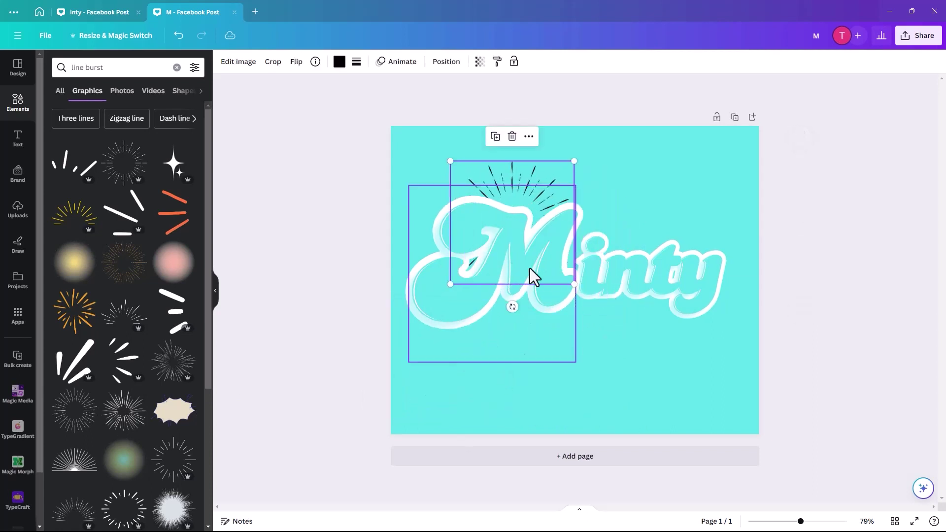
left_click_drag(577, 287, 732, 392)
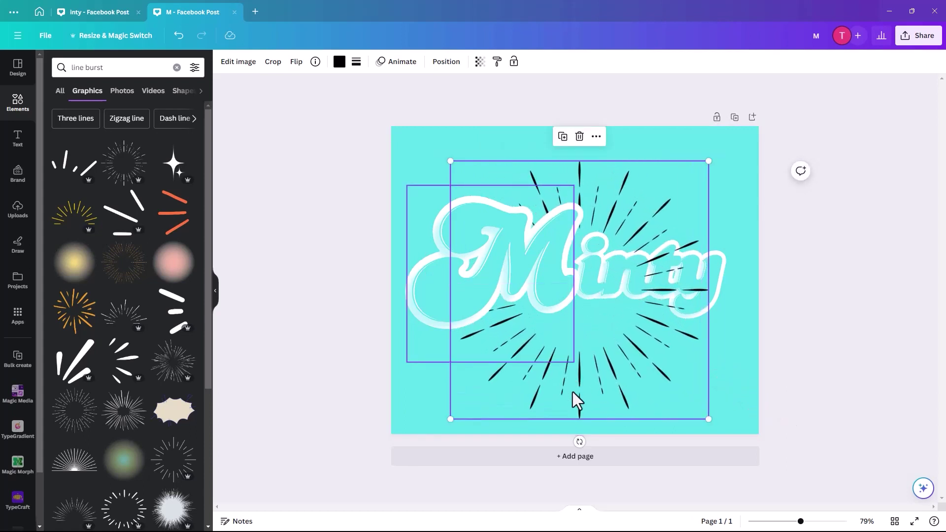
mouse_move(583, 397)
left_mouse_down()
mouse_move(593, 370)
mouse_move(581, 369)
left_mouse_up()
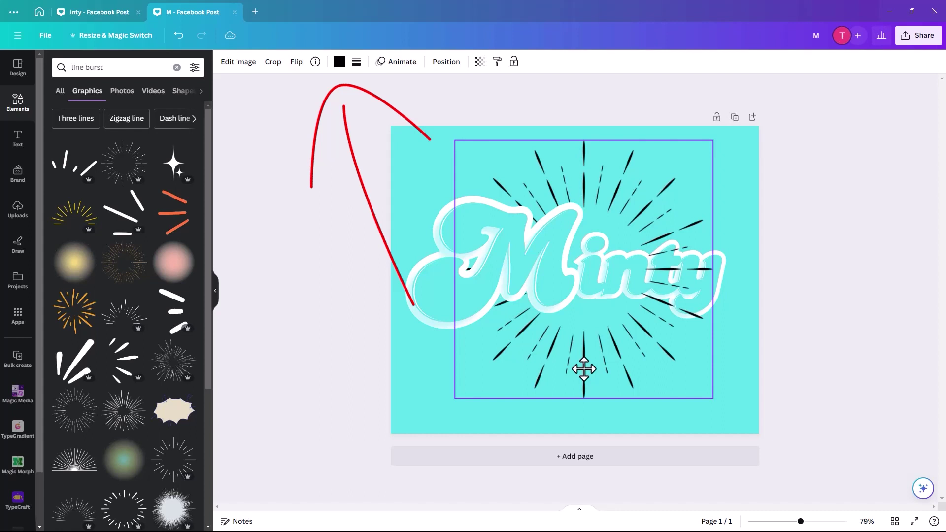
Change the burst lines' colour to white.
left_click(337, 63)
left_click(133, 121)
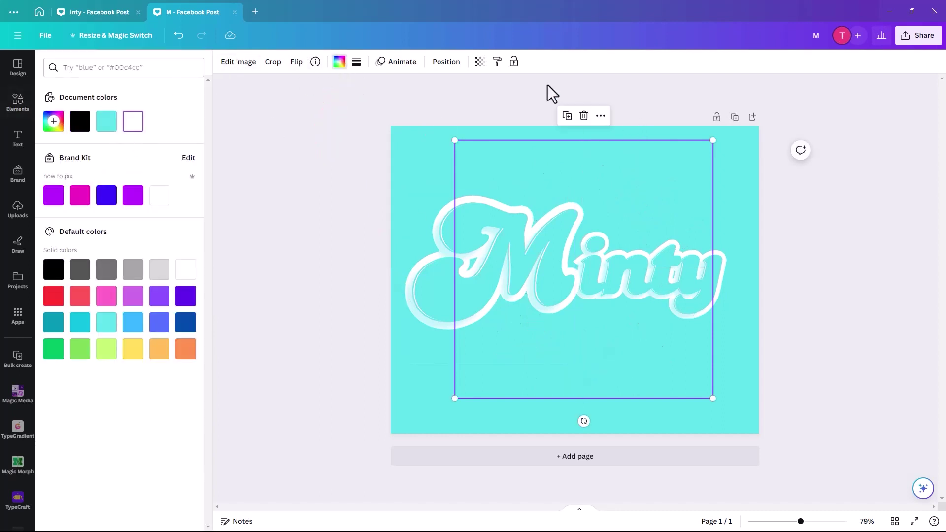
left_click(445, 61)
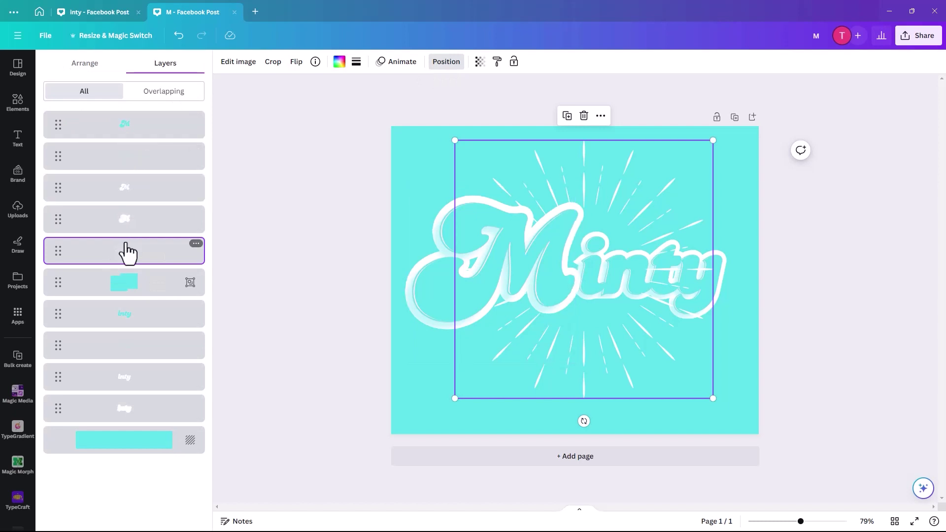
left_click_drag(123, 251, 129, 428)
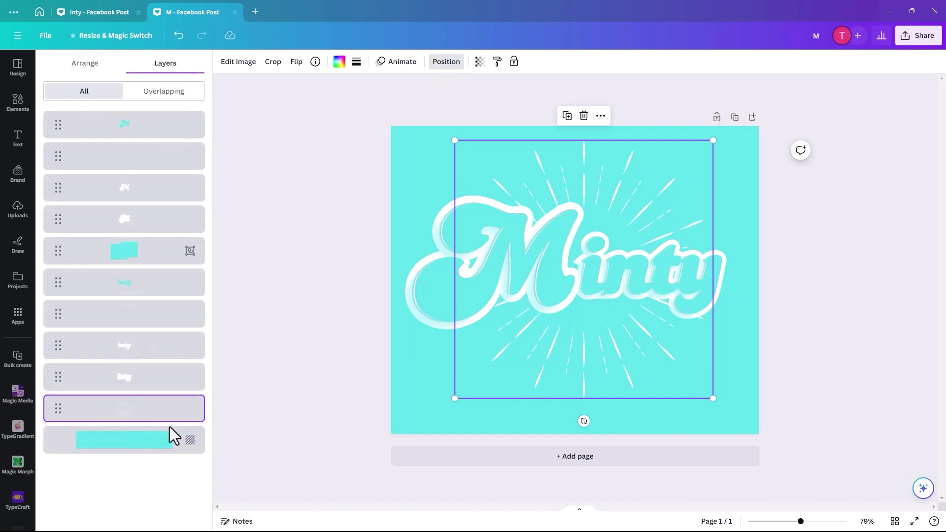
left_click(244, 312)
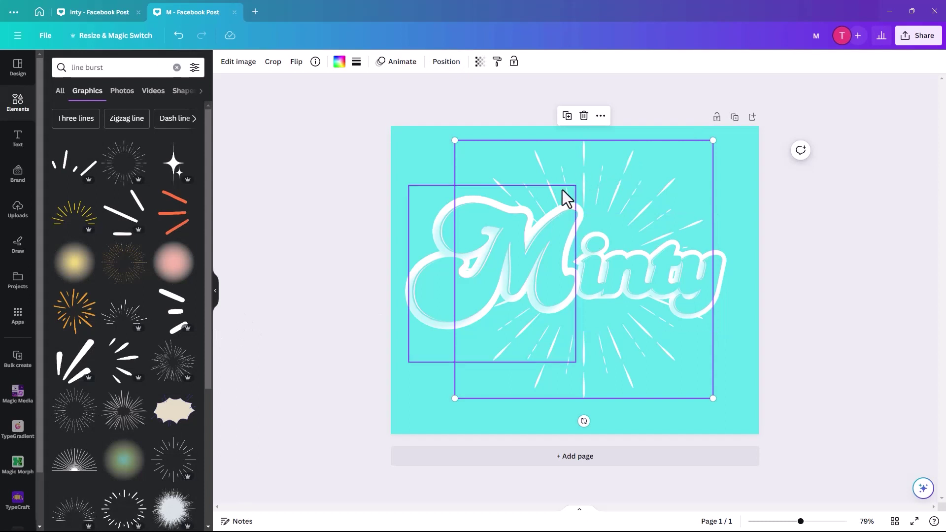
Move the burst layer to the top and recentre it on the page's centre line.
left_click(445, 63)
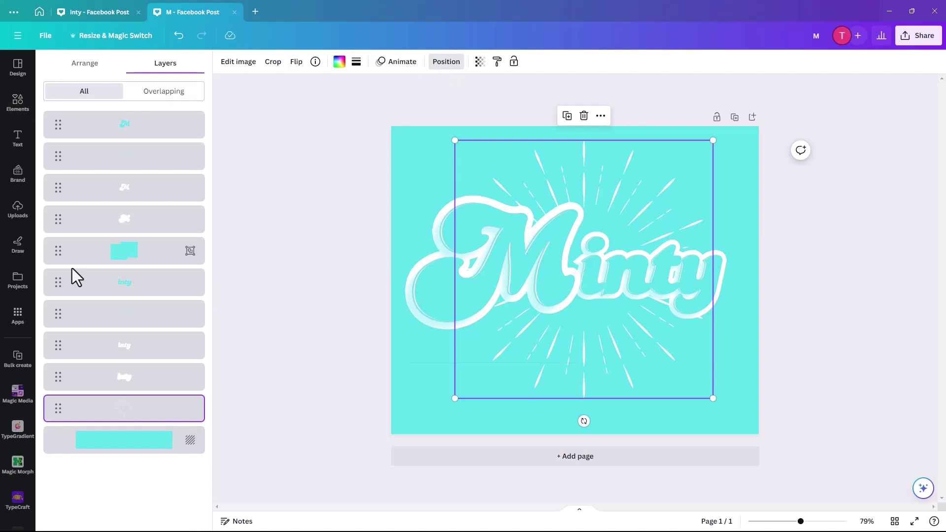
left_click_drag(120, 419, 133, 124)
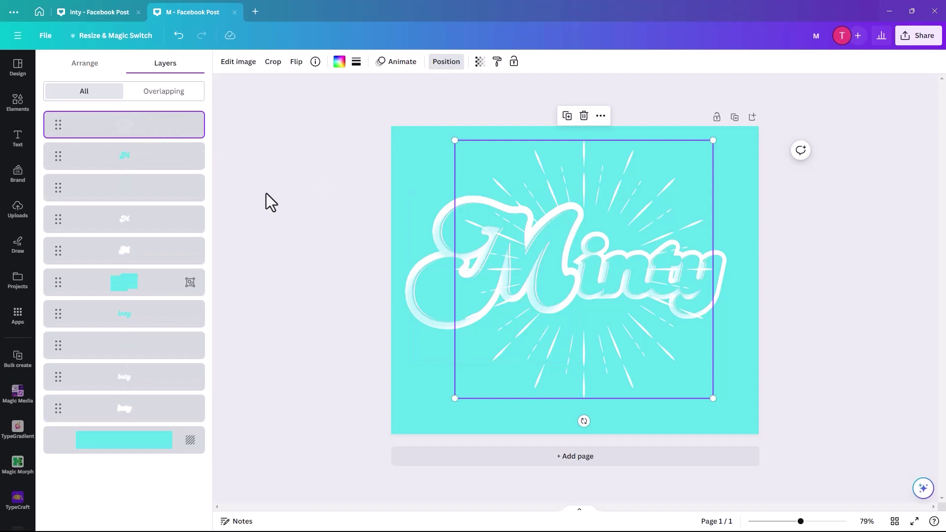
left_click_drag(598, 189, 580, 184)
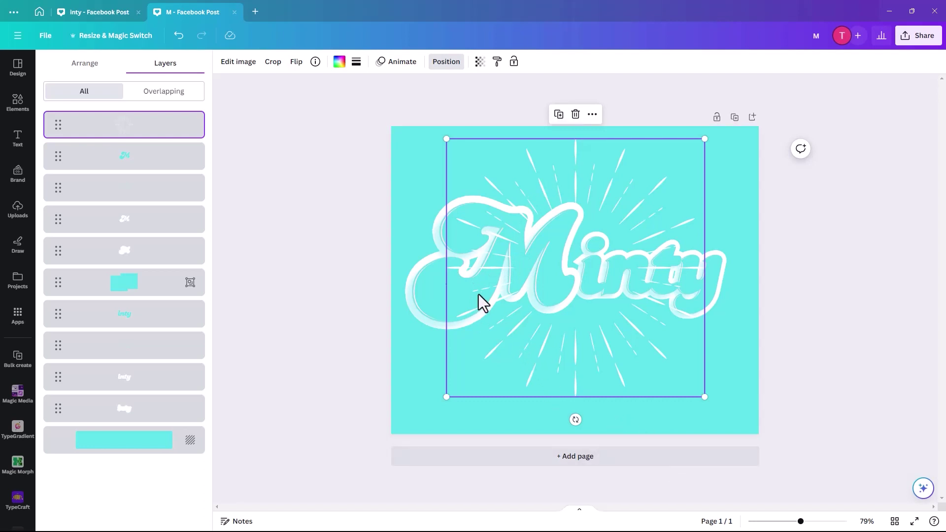
left_click(535, 147)
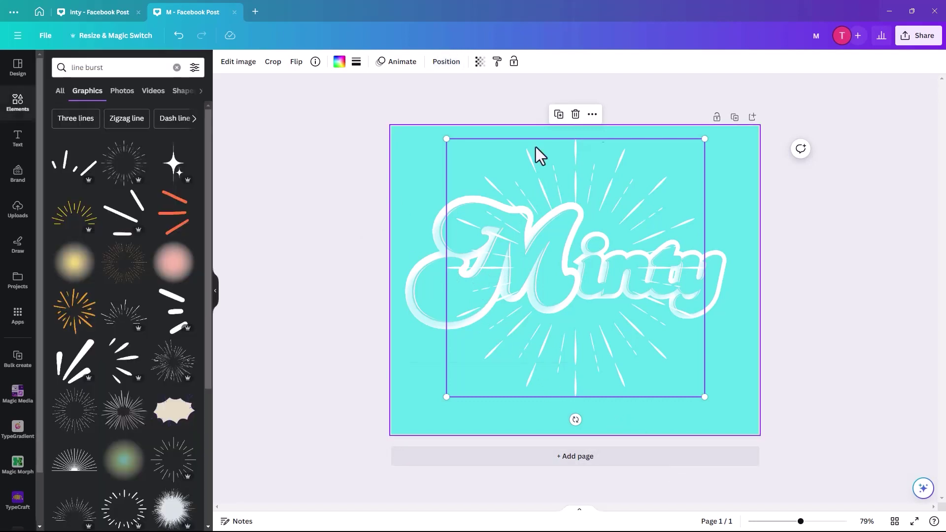
Duplicate the design as Page 2 and delete its line burst.
left_click(734, 118)
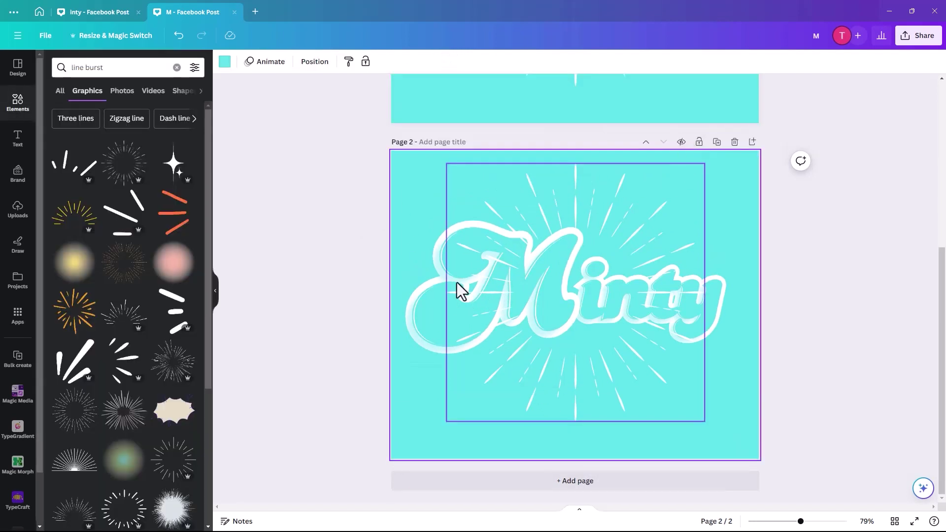
left_click(573, 185)
key("Delete")
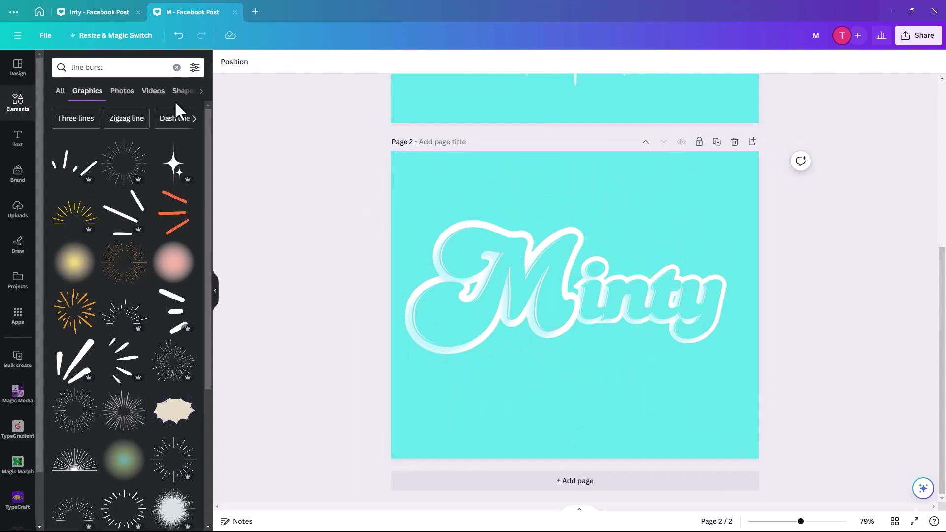
Search 'sun burst', add the yellow sunburst, and enlarge it to fill page 2 centred.
left_click(72, 68)
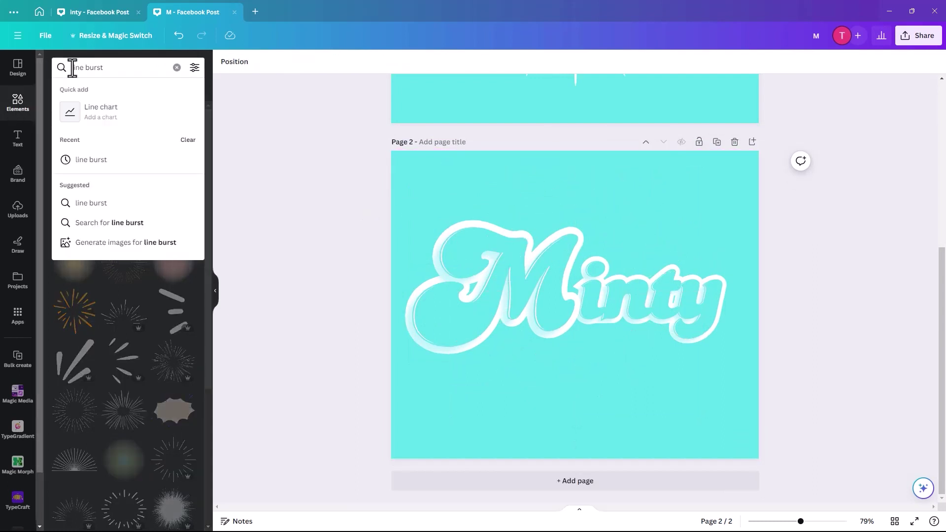
double_click(73, 68)
type("sun")
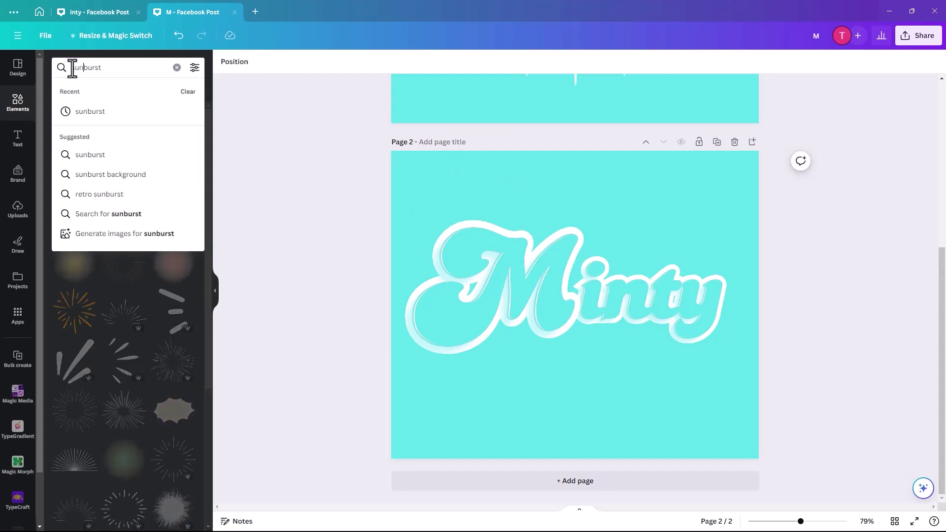
left_click(104, 165)
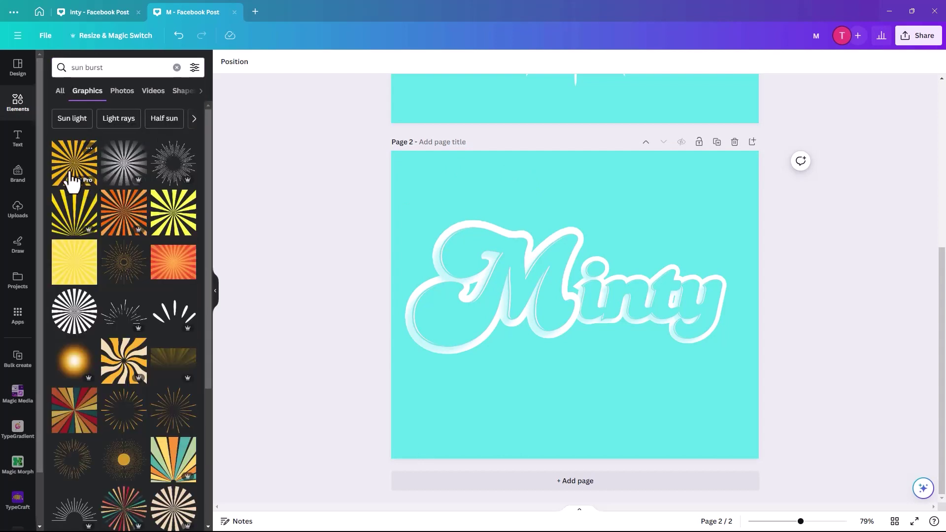
left_click(169, 225)
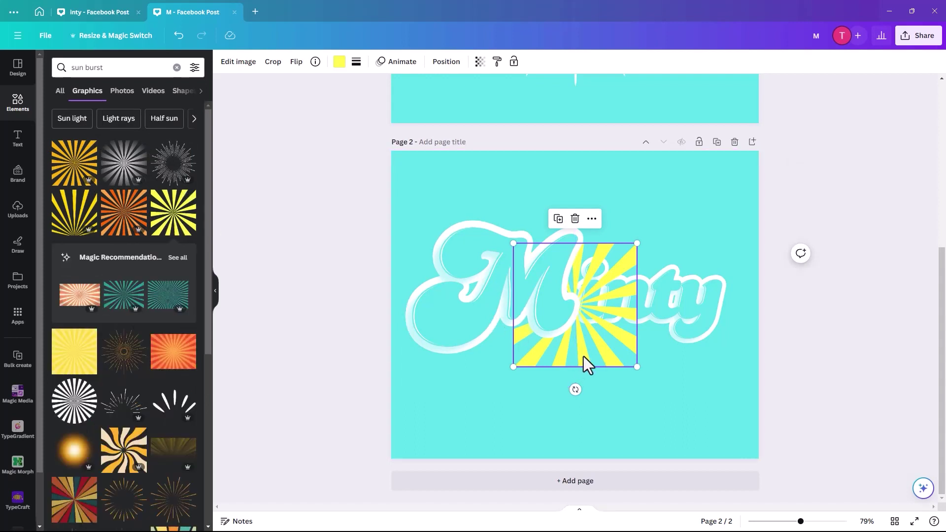
left_click_drag(586, 364, 460, 261)
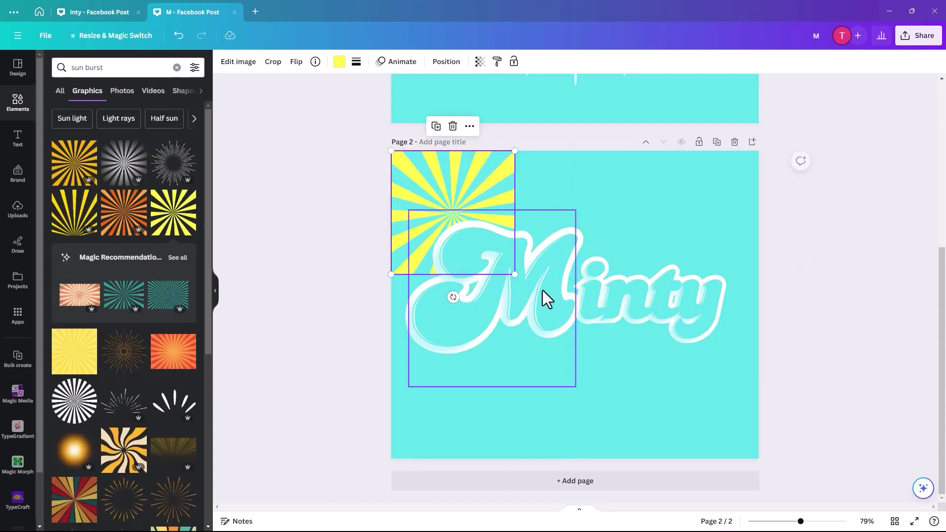
left_click_drag(515, 274, 796, 484)
left_click_drag(597, 434, 595, 396)
Send the sunburst layer behind the Minty text and recolour its rays bright cyan.
left_click(445, 62)
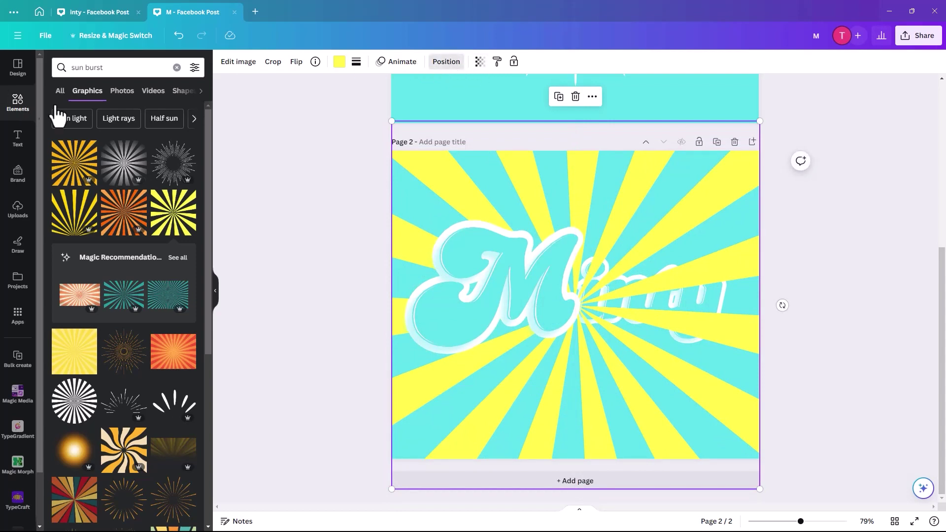
left_click_drag(126, 256, 130, 419)
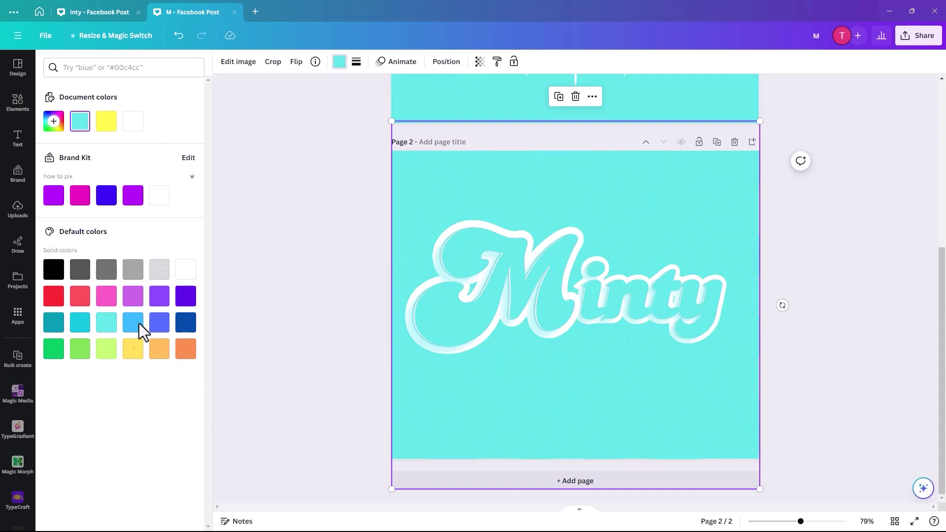
left_click(54, 329)
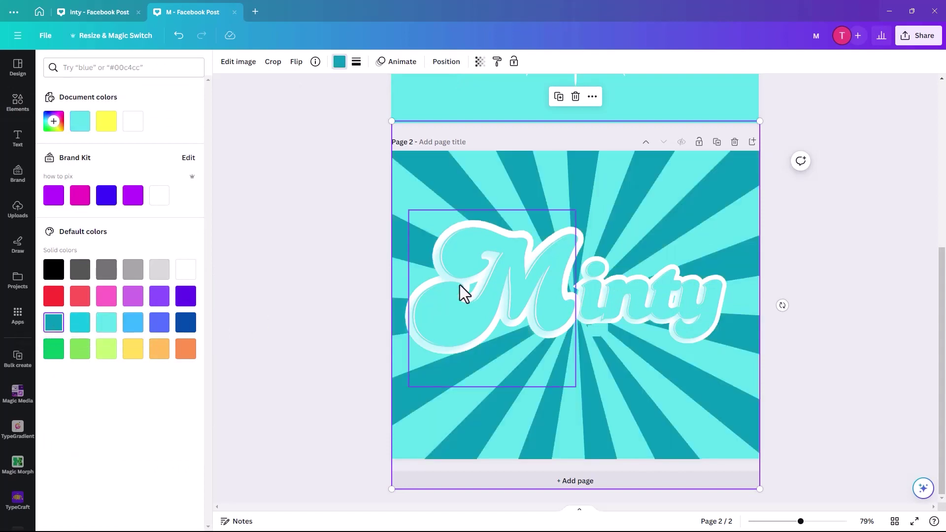
left_click(88, 325)
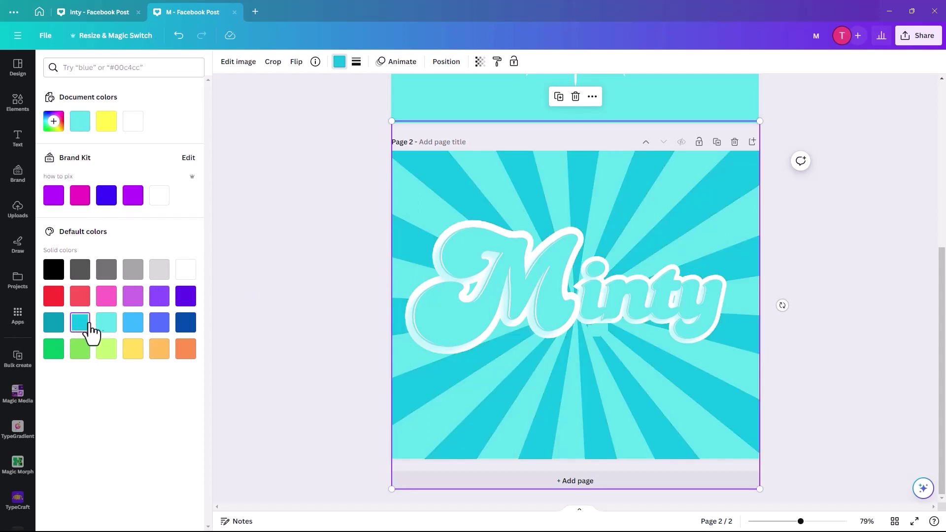
key("Escape")
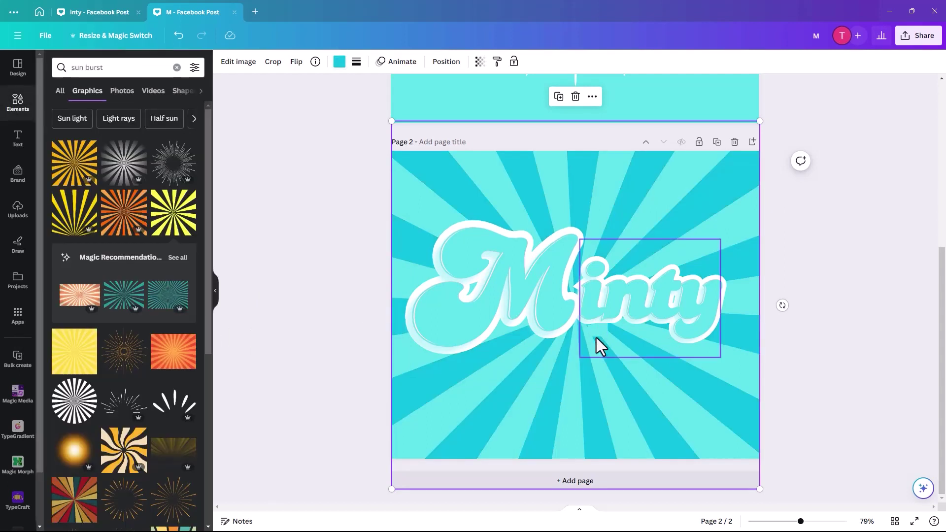
left_click(597, 331)
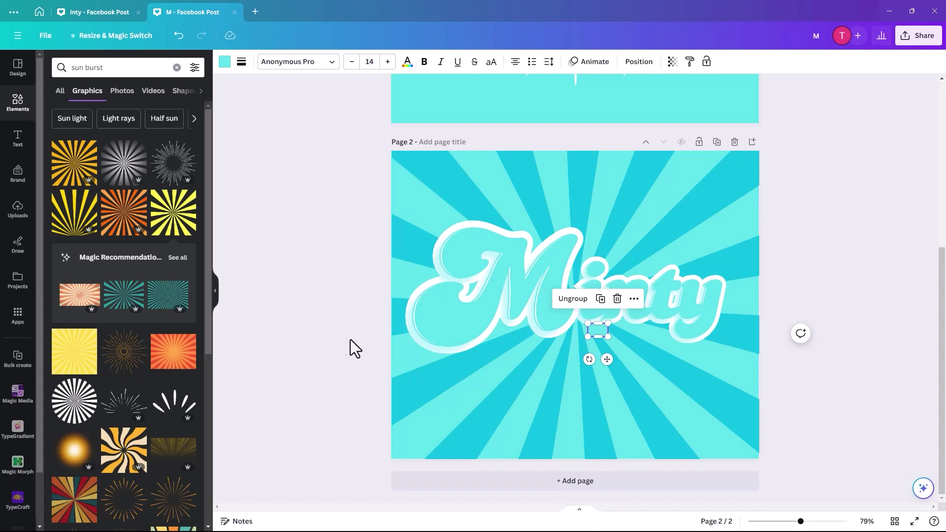
left_click(327, 333)
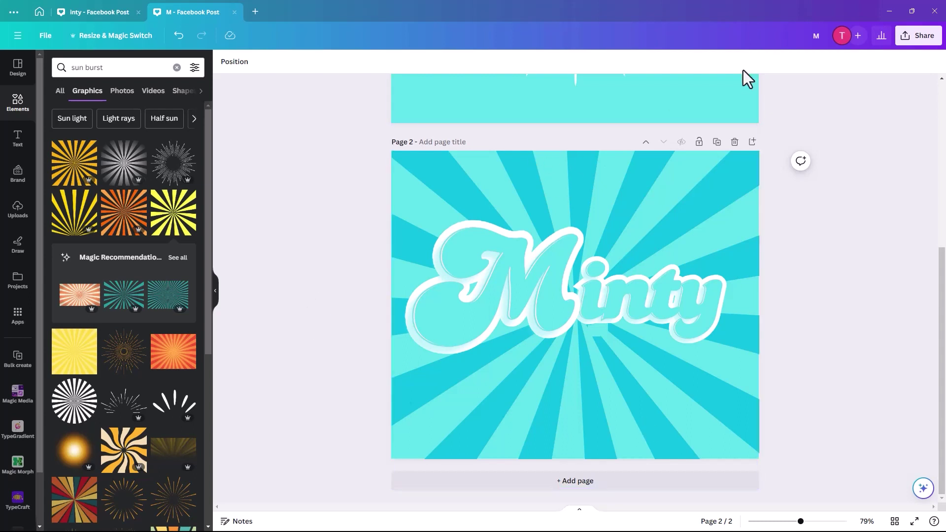
Duplicate page 2 as page 3, remove its sunburst, and search for 'wind blowing'.
left_click(424, 179)
key("ctrl+d")
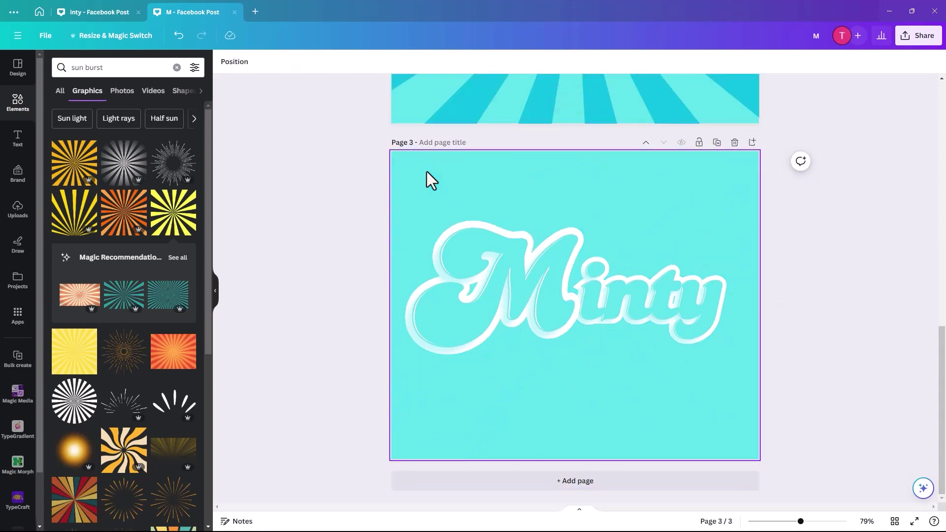
double_click(78, 68)
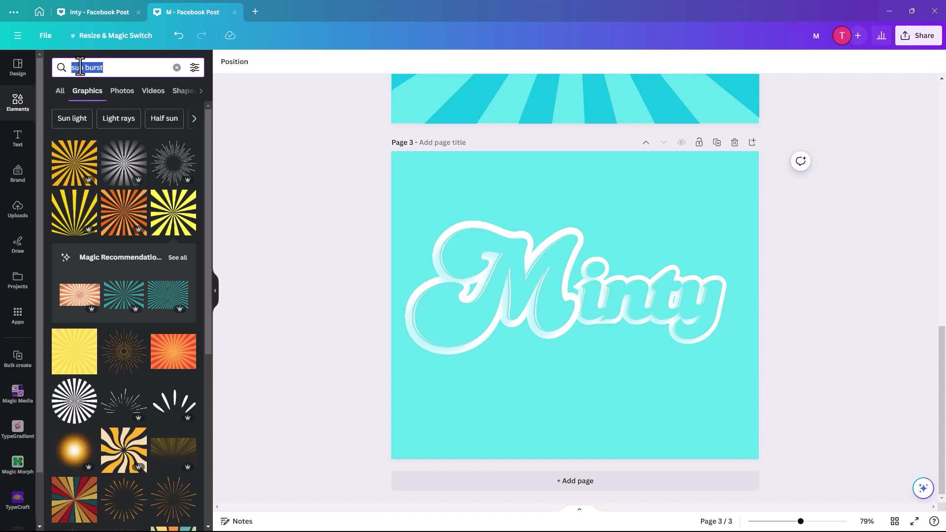
type("win")
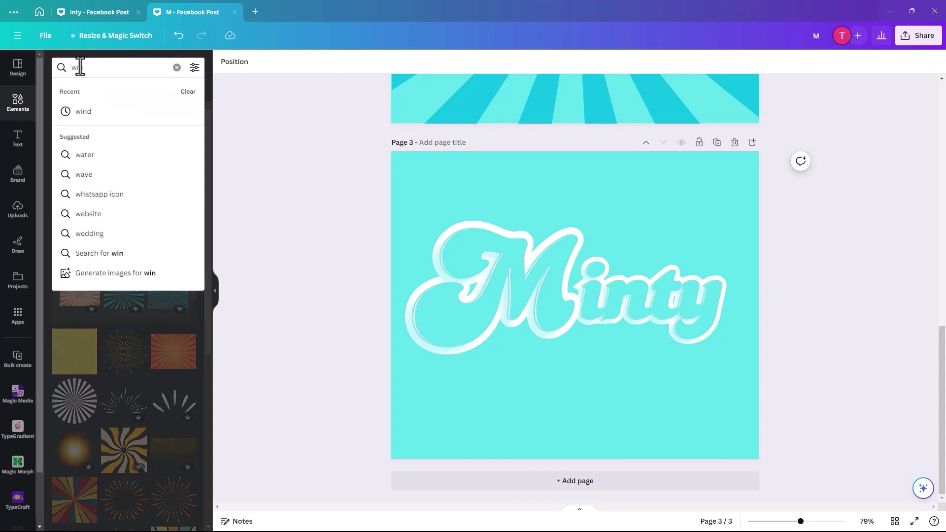
type("d blowing")
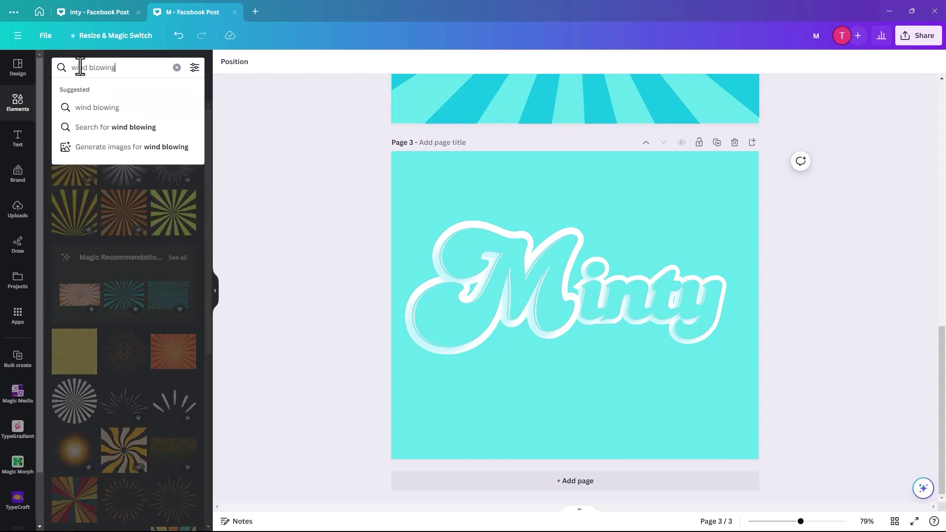
key("Return")
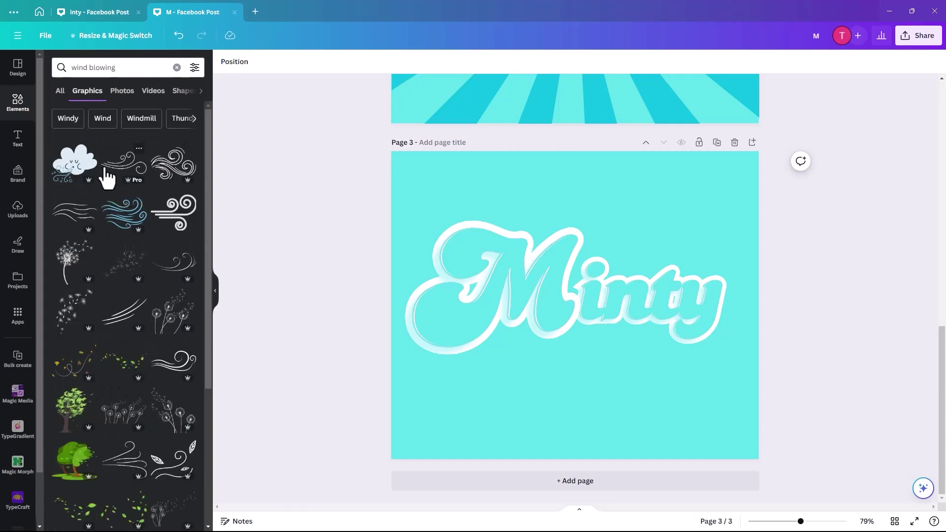
Add a wind swirl graphic, place it in the bottom-left corner, and enlarge it.
left_click(107, 176)
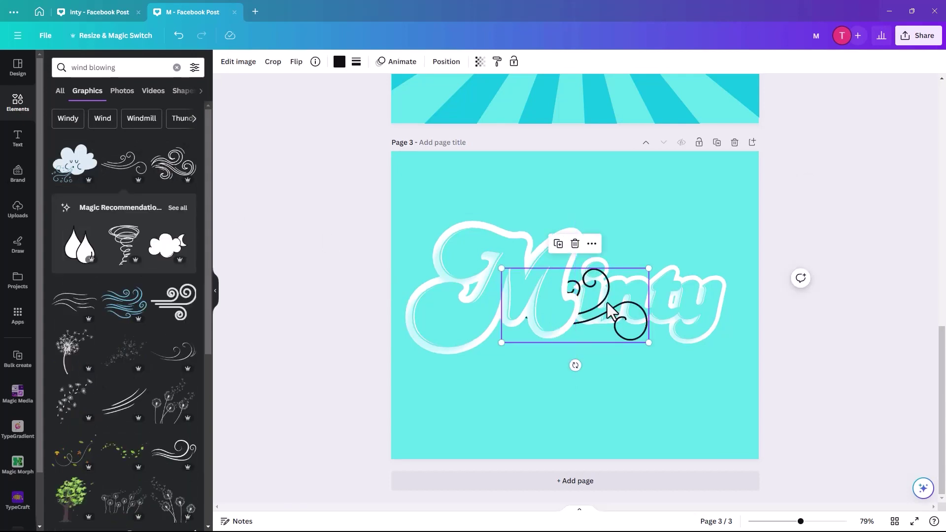
key("Delete")
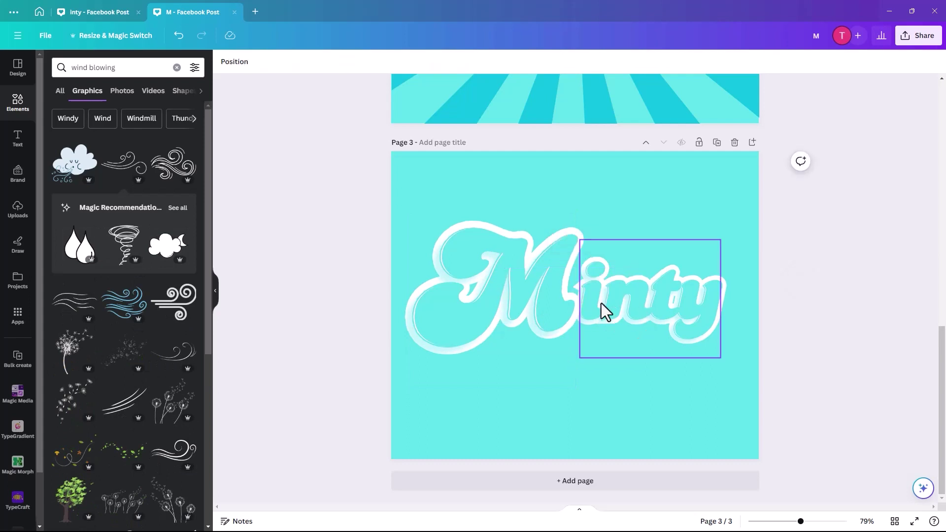
left_click(165, 168)
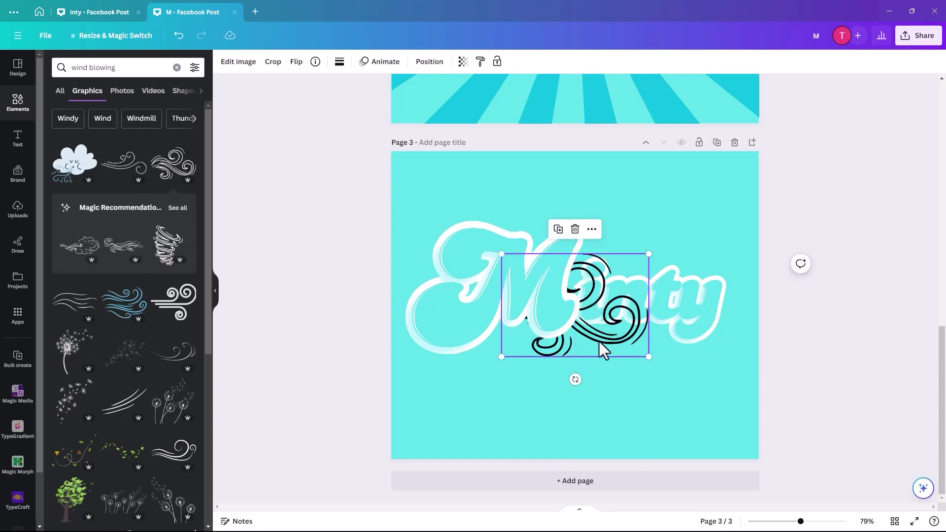
left_click_drag(576, 374, 476, 442)
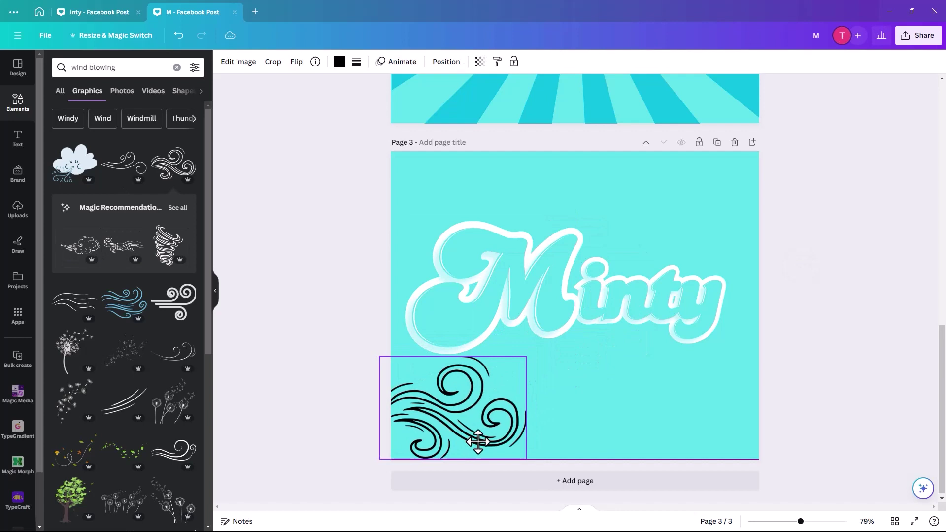
left_click_drag(527, 355, 552, 339)
Make the swirl white at transparency 70 and put a duplicate top-left.
left_click(340, 62)
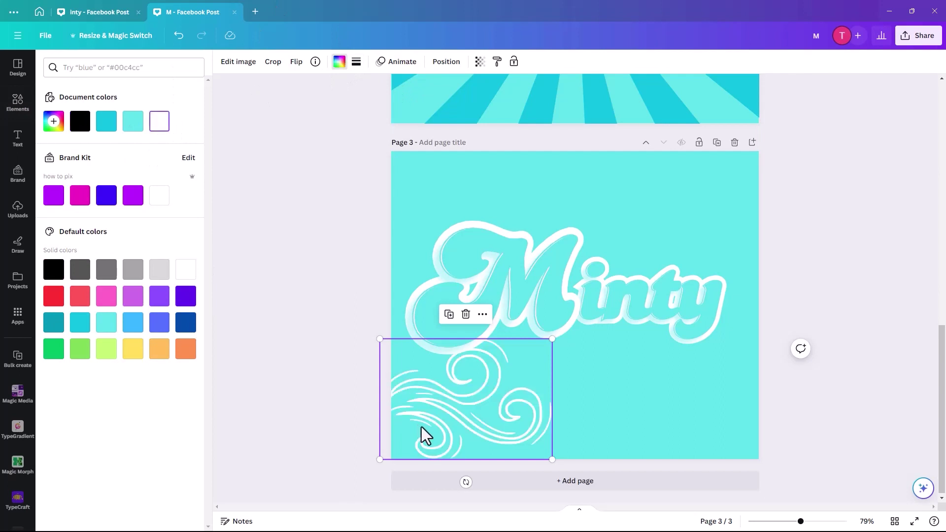
left_click_drag(422, 427, 411, 446)
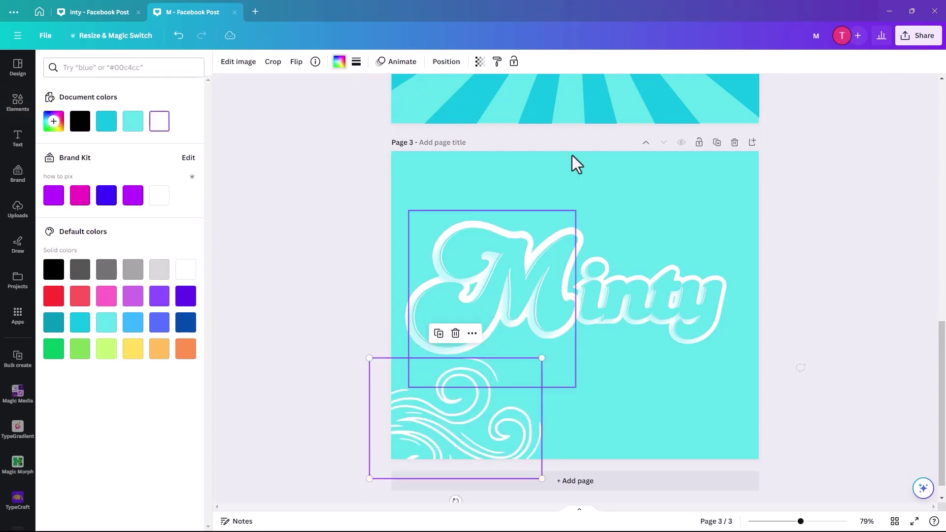
left_click(480, 62)
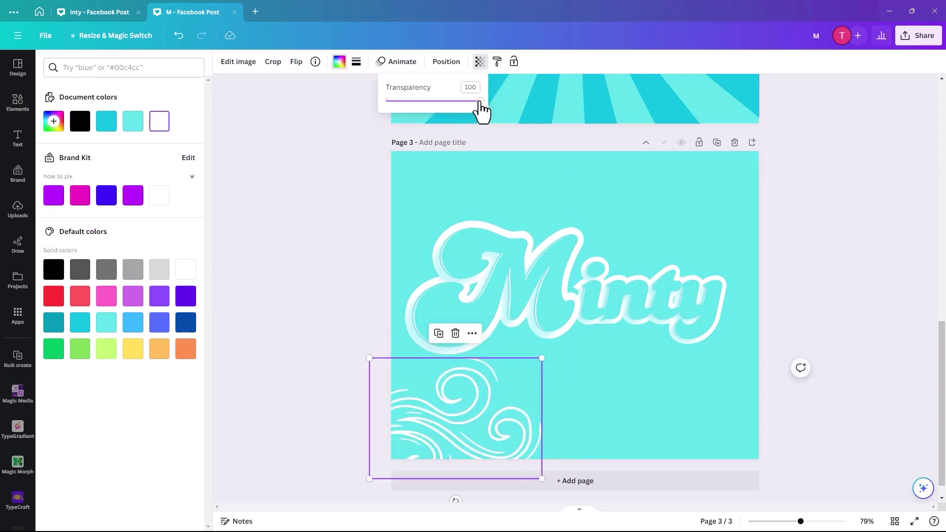
left_click_drag(481, 101, 452, 101)
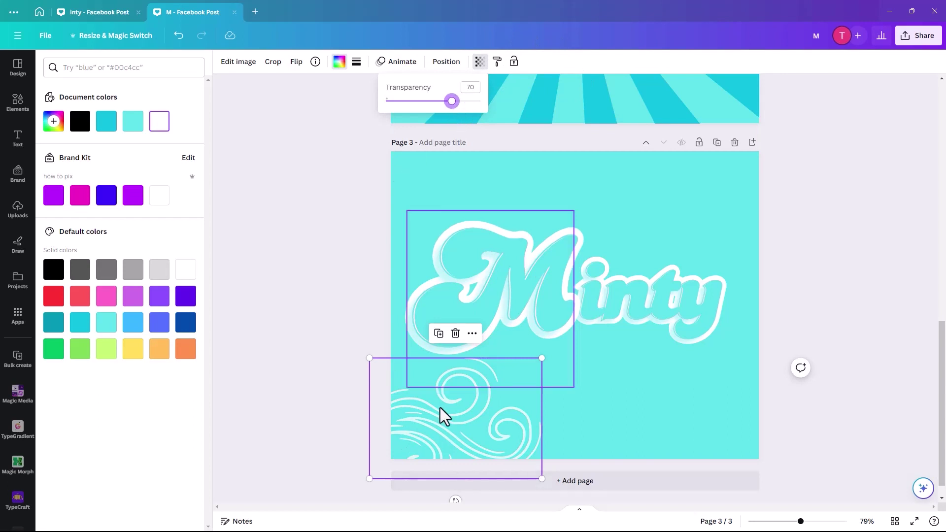
left_click(460, 441)
left_click(438, 333)
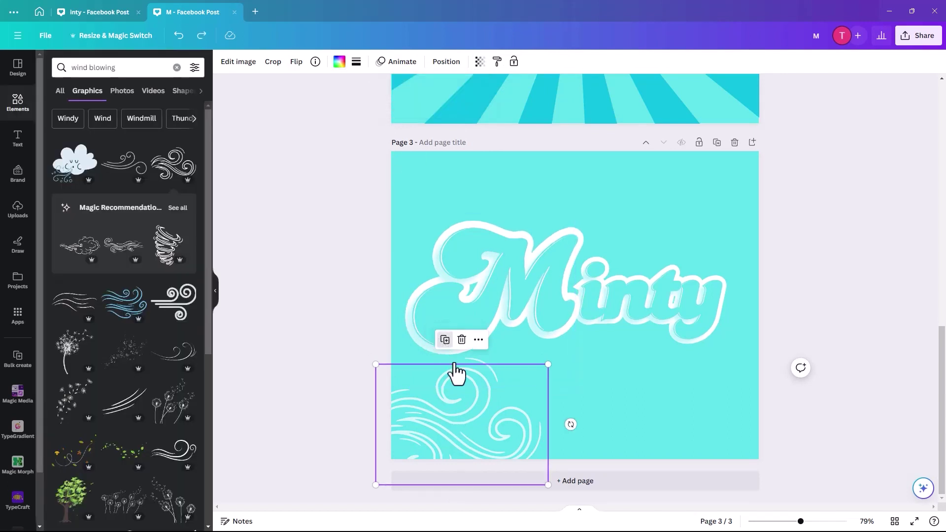
left_click_drag(484, 433, 465, 201)
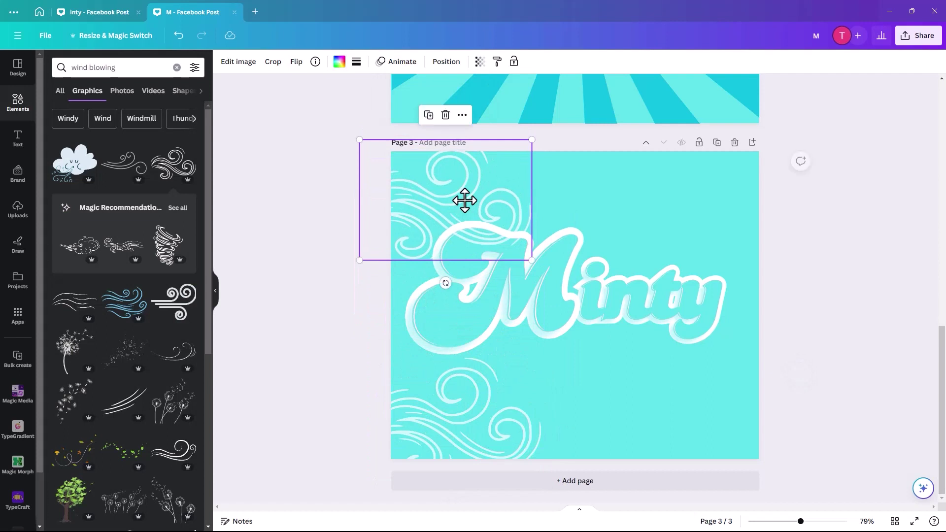
Send both wind swirl layers to the bottom of the stack, behind the Minty text.
left_click(449, 62)
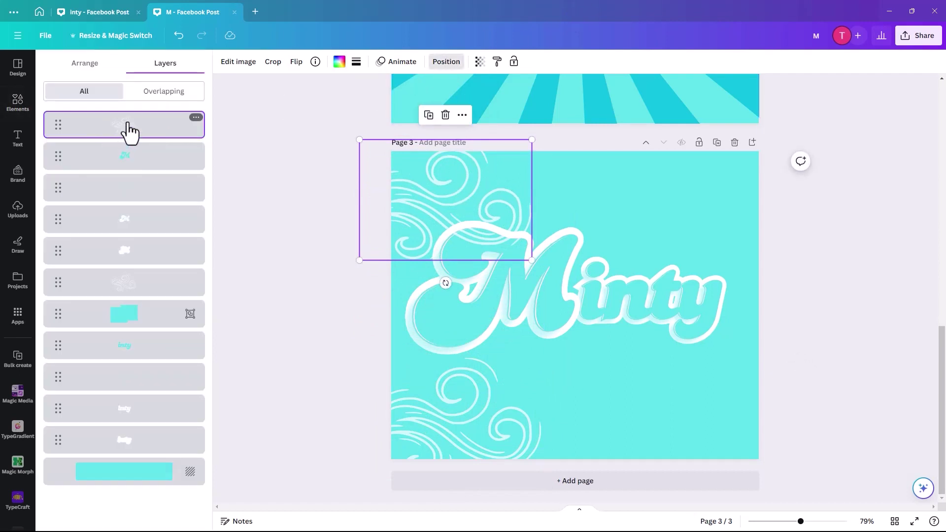
left_click_drag(129, 132, 134, 287)
left_click(138, 252, "shift")
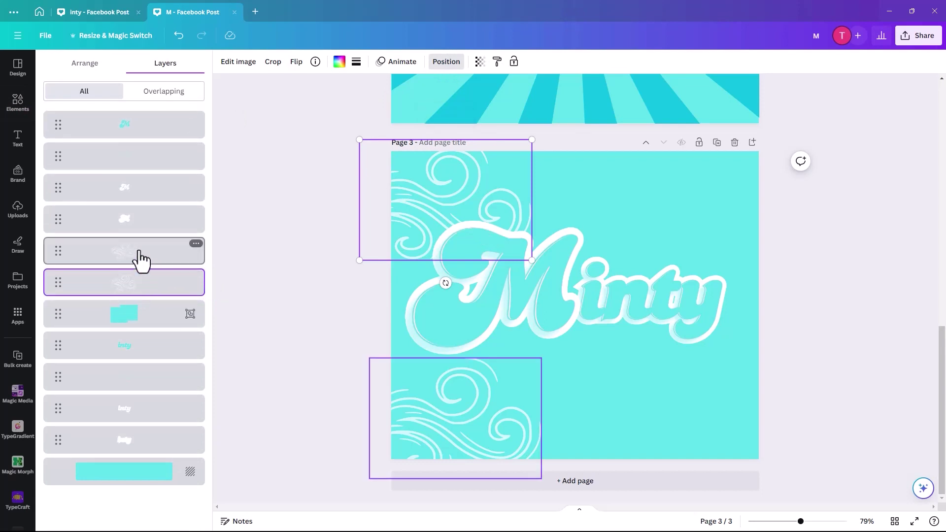
left_click_drag(142, 259, 143, 455)
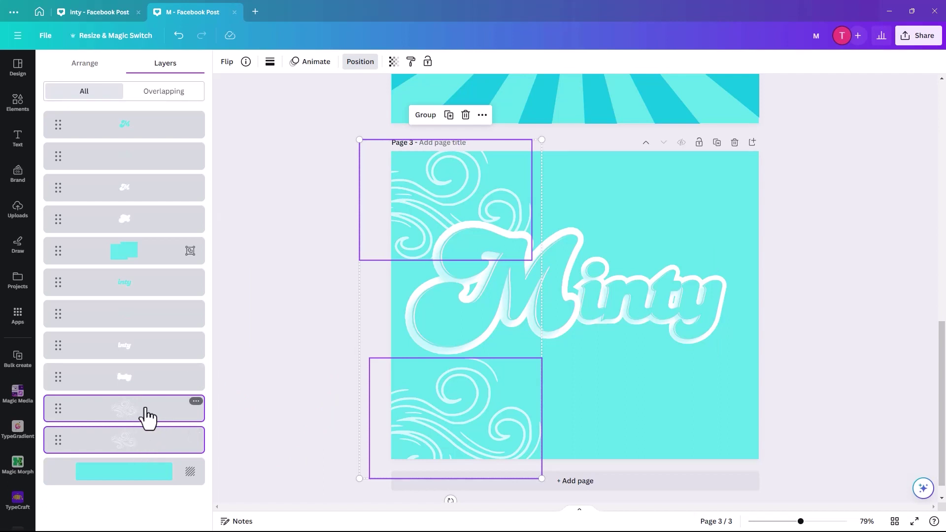
Duplicate the swirl pair, flip the copies horizontally, and place them along page 3's right edge.
left_click(448, 115)
left_click_drag(452, 176, 661, 161)
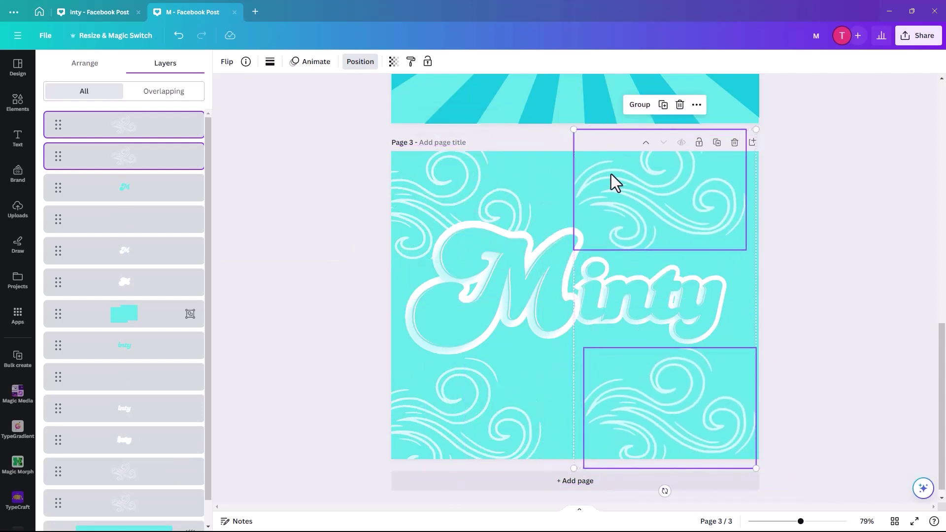
left_click(227, 61)
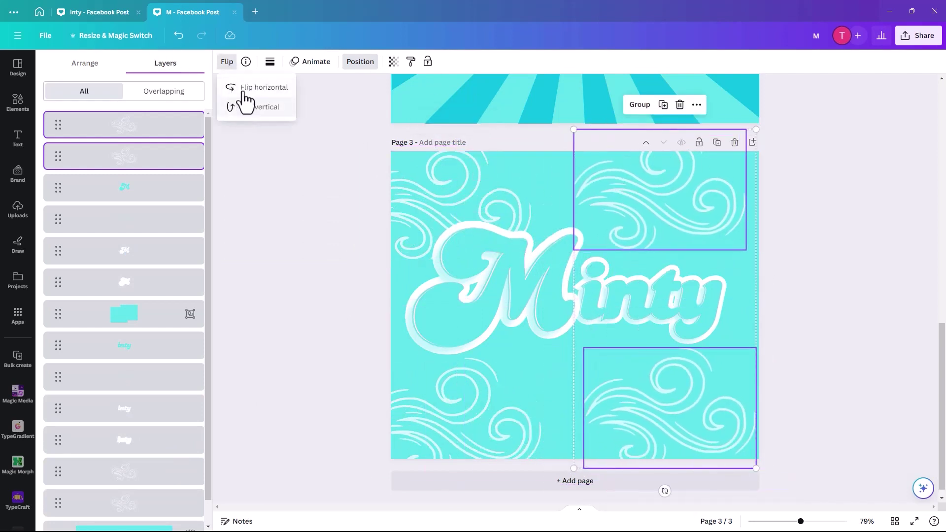
left_click(247, 88)
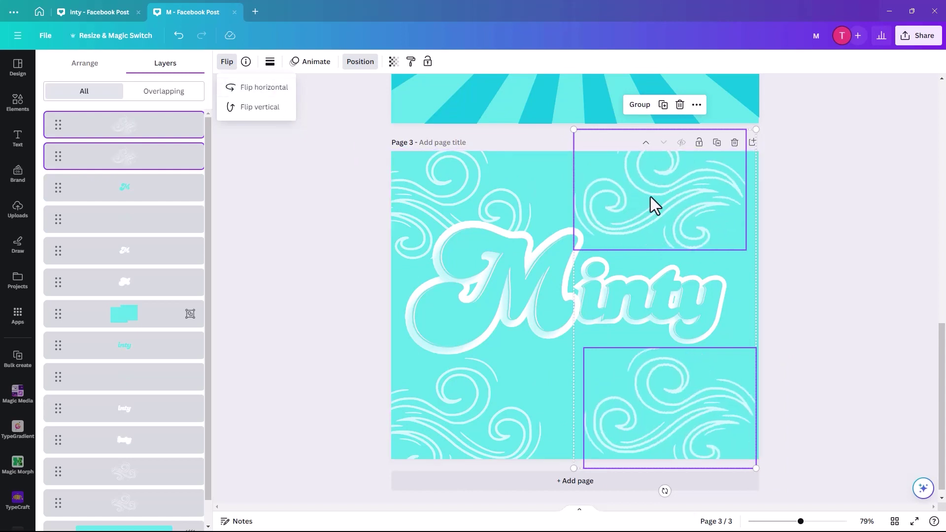
left_click_drag(675, 202, 721, 190)
Enlarge the bottom-left swirl to about 527×370 and also enlarge the top-right swirl.
left_click(274, 273)
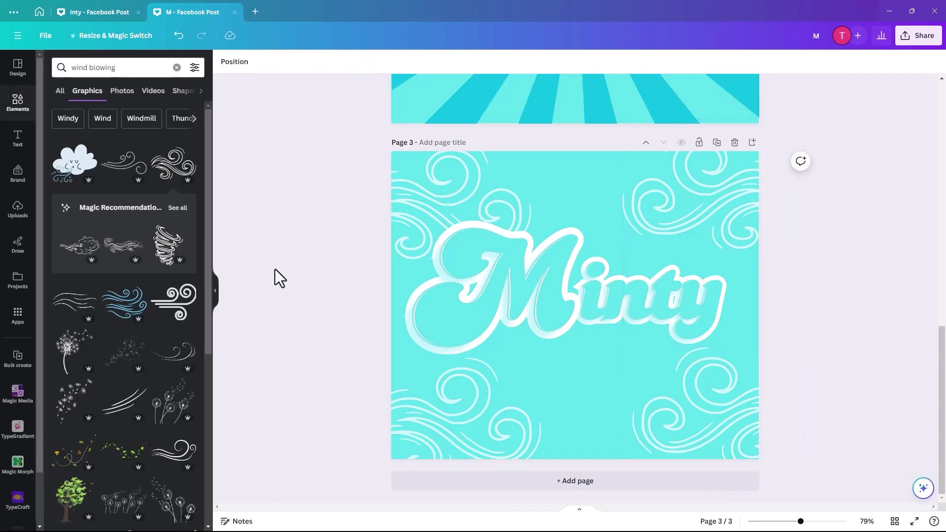
left_click(512, 414)
left_click(521, 427)
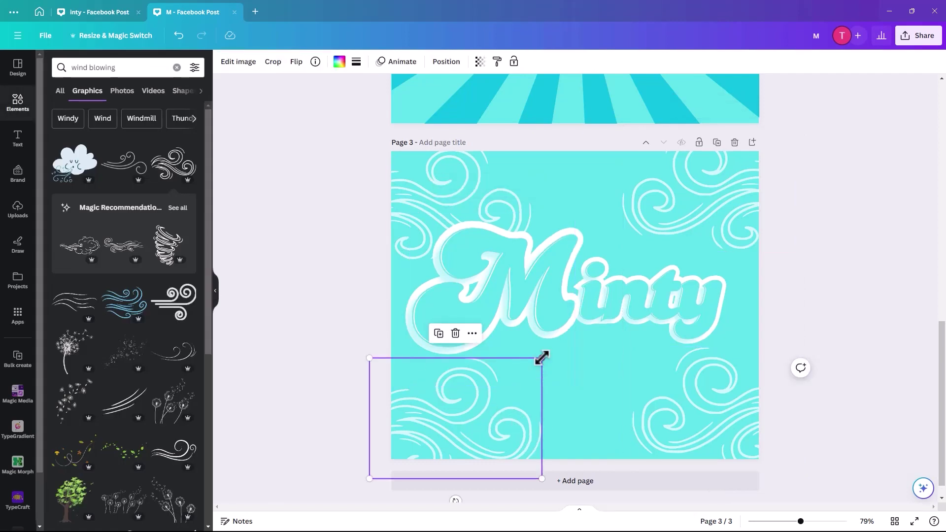
left_click_drag(541, 357, 588, 350)
left_click(680, 201)
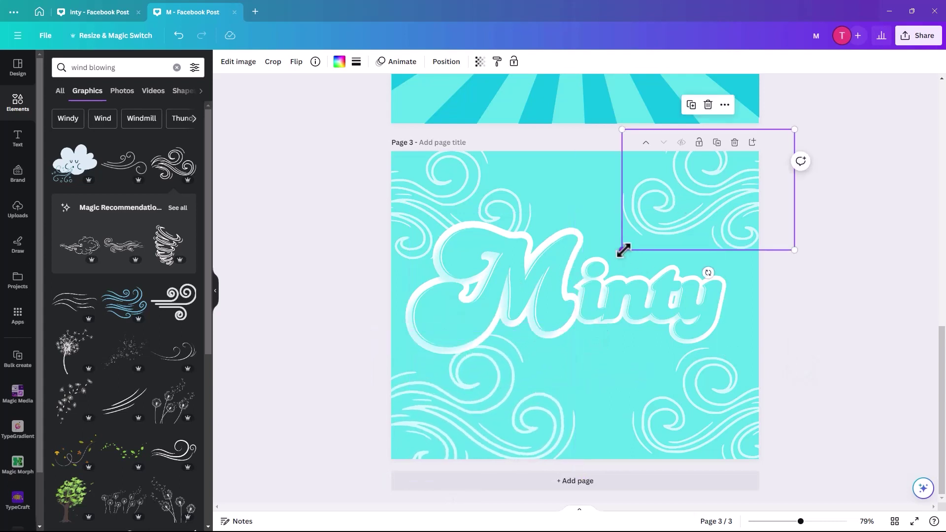
left_click_drag(622, 250, 588, 274)
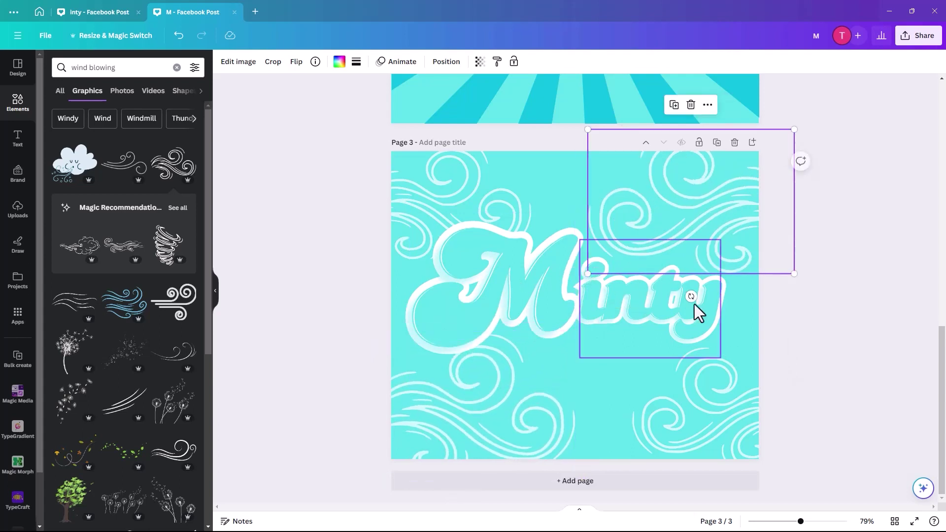
Deselect the swirl and scroll back up to page 1.
left_click(792, 322)
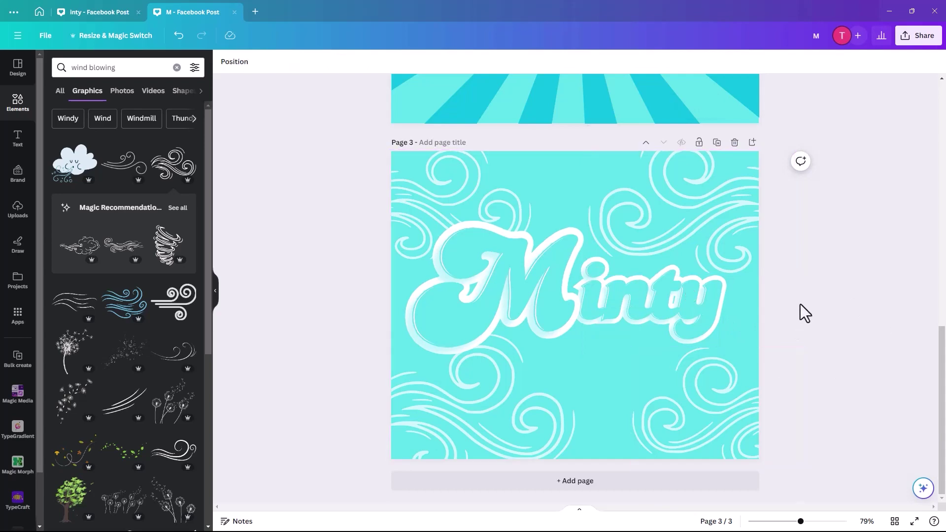
scroll(796, 298, "up", 5)
scroll(790, 284, "up", 8)
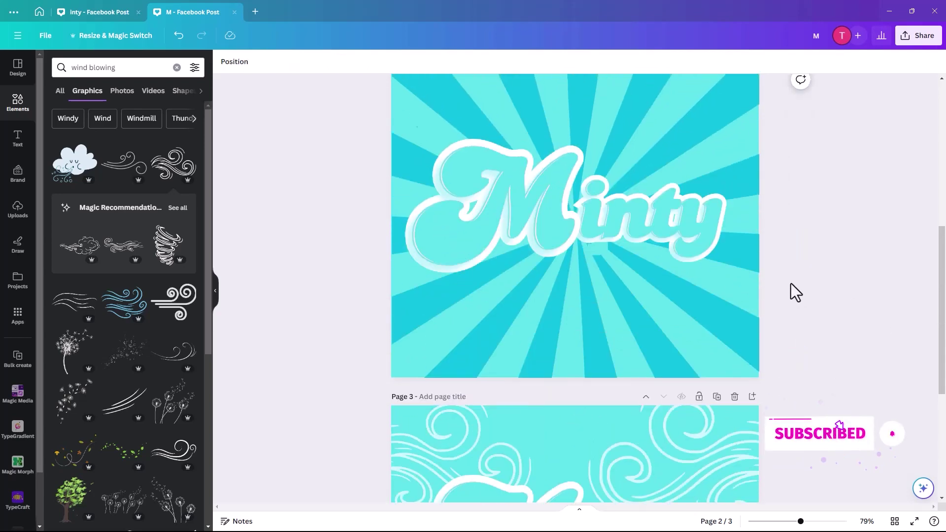